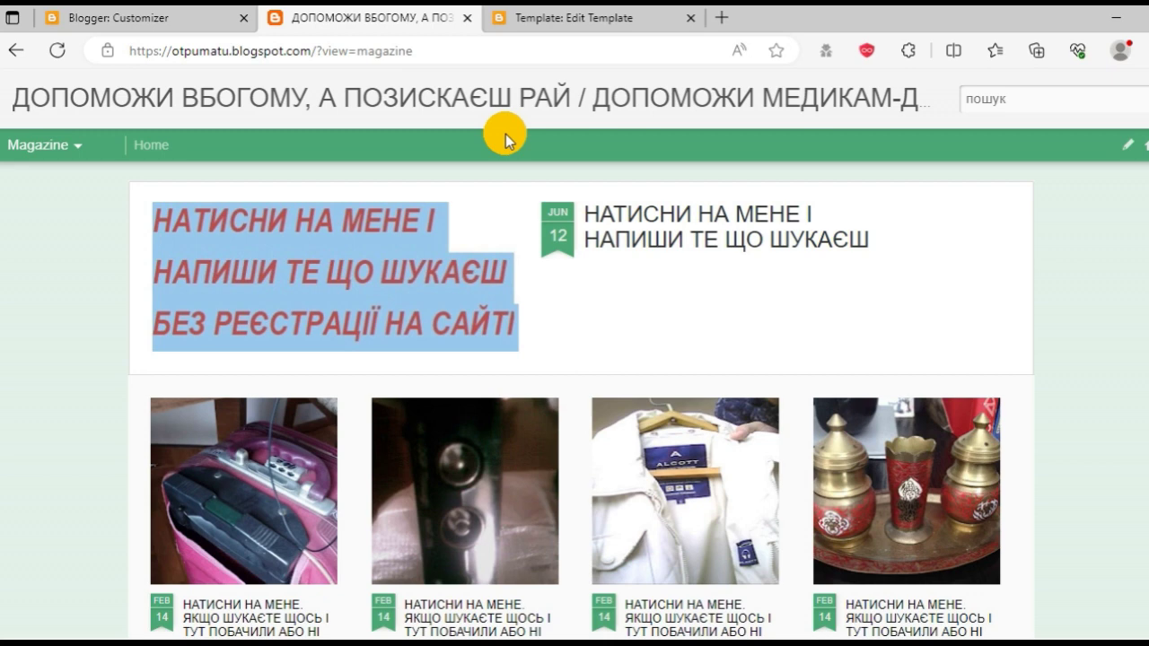
# - Preview the live blog in the Classic, Flipcard and Timeslide views
pyautogui.moveTo(74, 151)
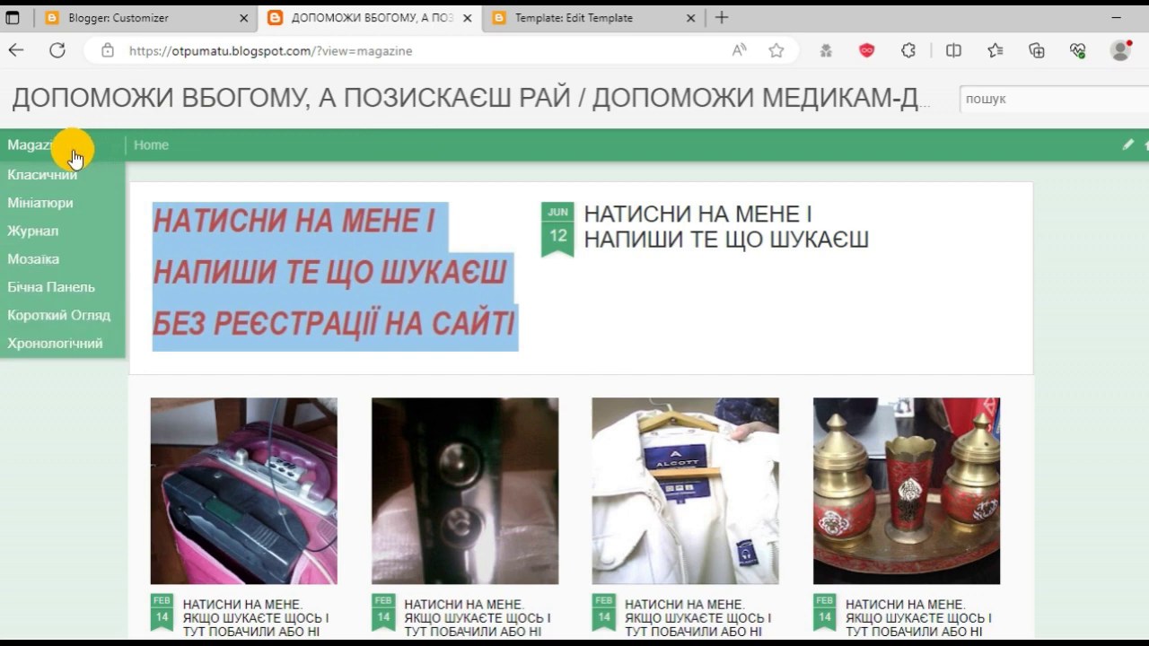
pyautogui.click(38, 175)
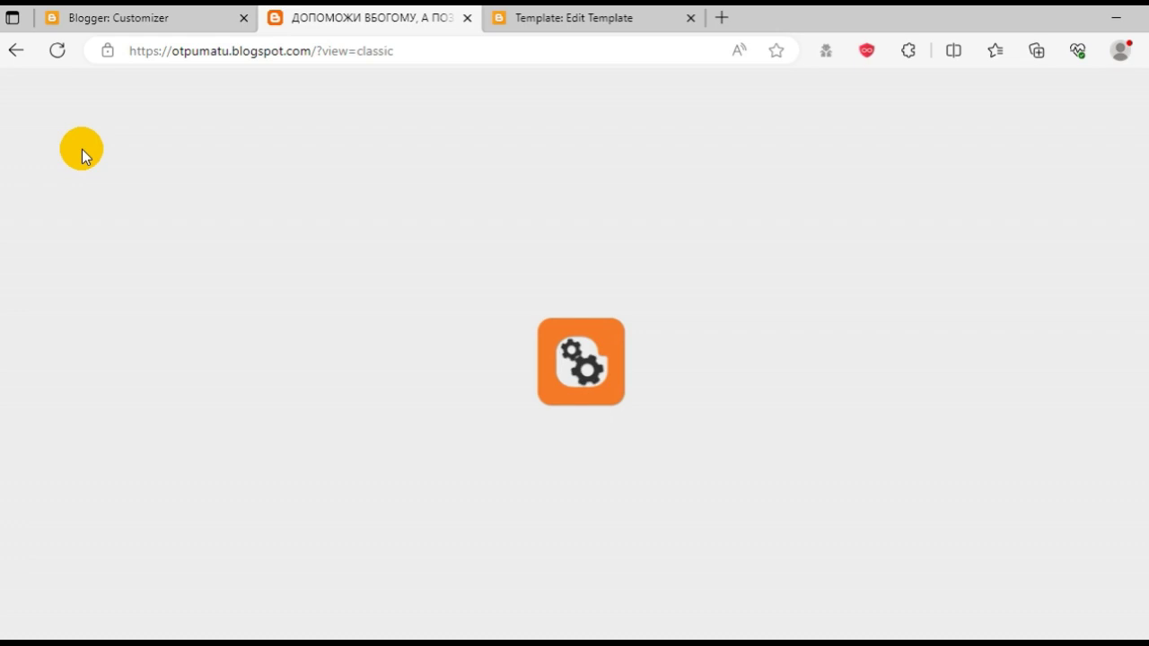
pyautogui.moveTo(81, 149)
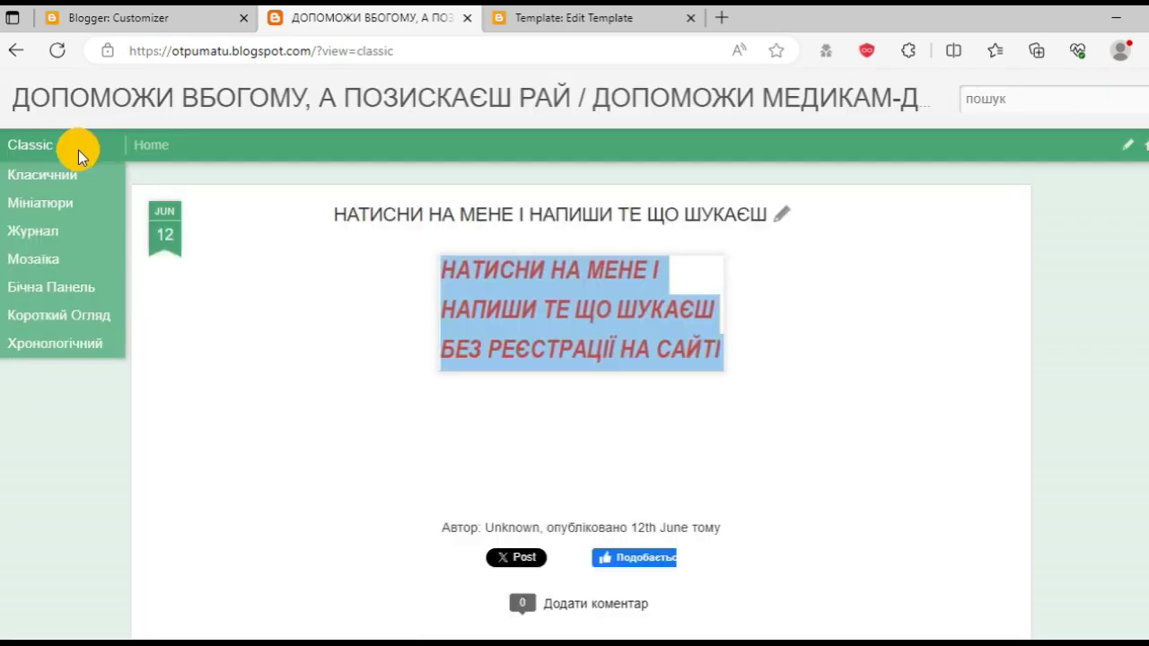
pyautogui.click(61, 202)
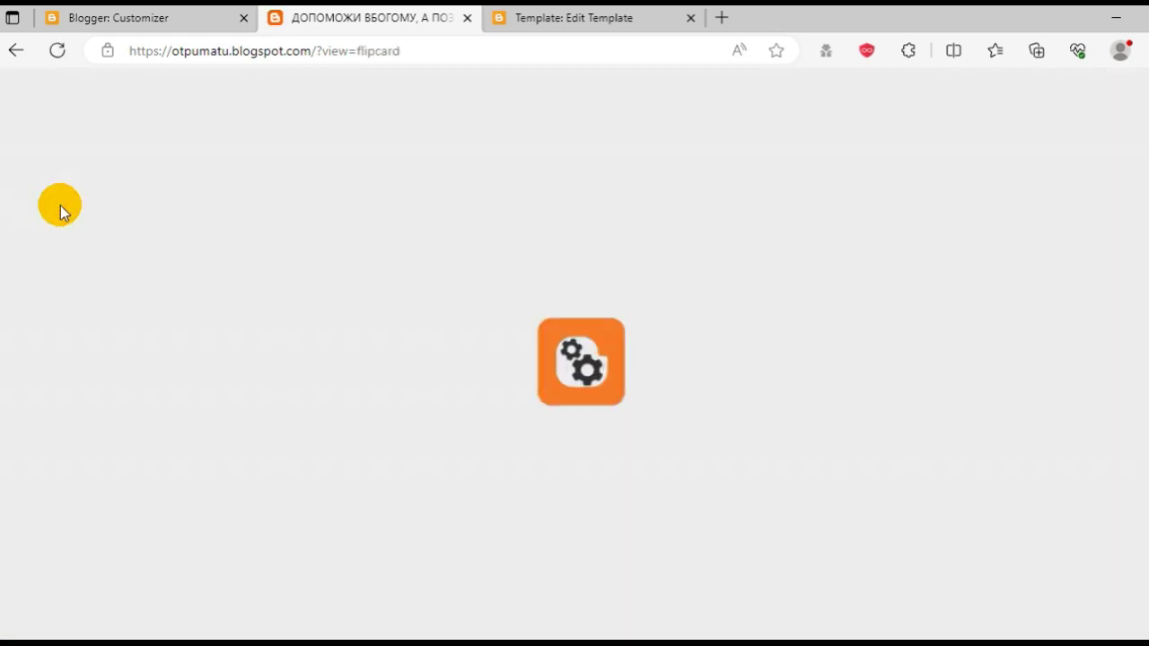
pyautogui.moveTo(70, 148)
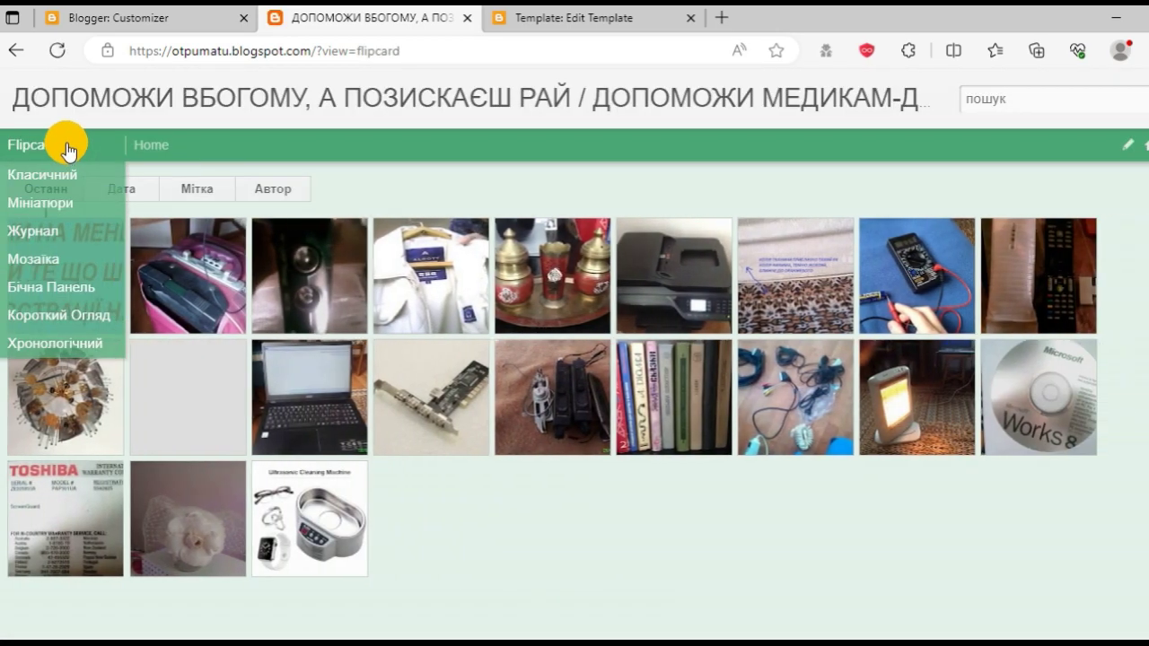
pyautogui.click(46, 344)
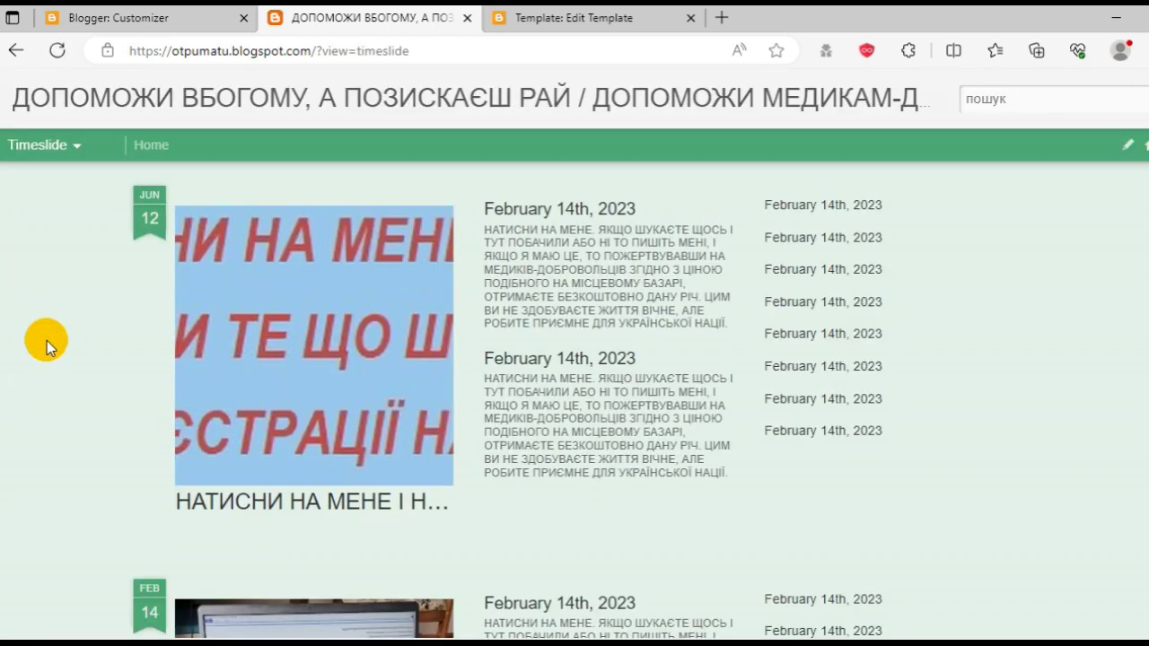
pyautogui.moveTo(73, 143)
# - Compare the theme customizer's preview and background settings with the live blog
pyautogui.click(152, 17)
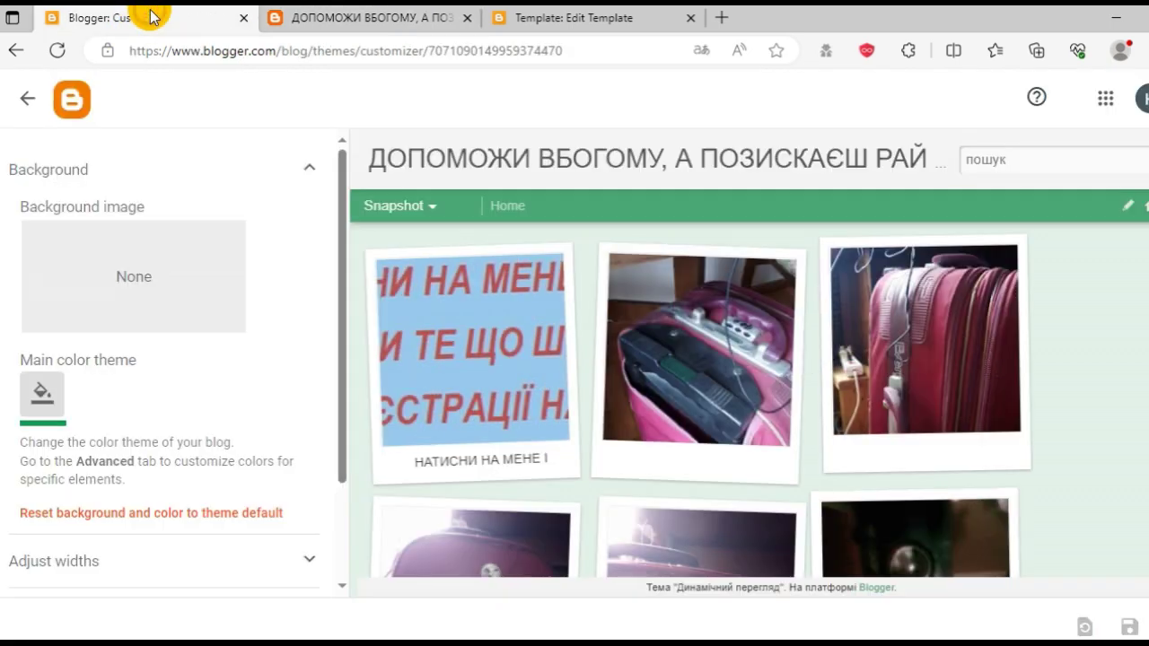
pyautogui.click(333, 18)
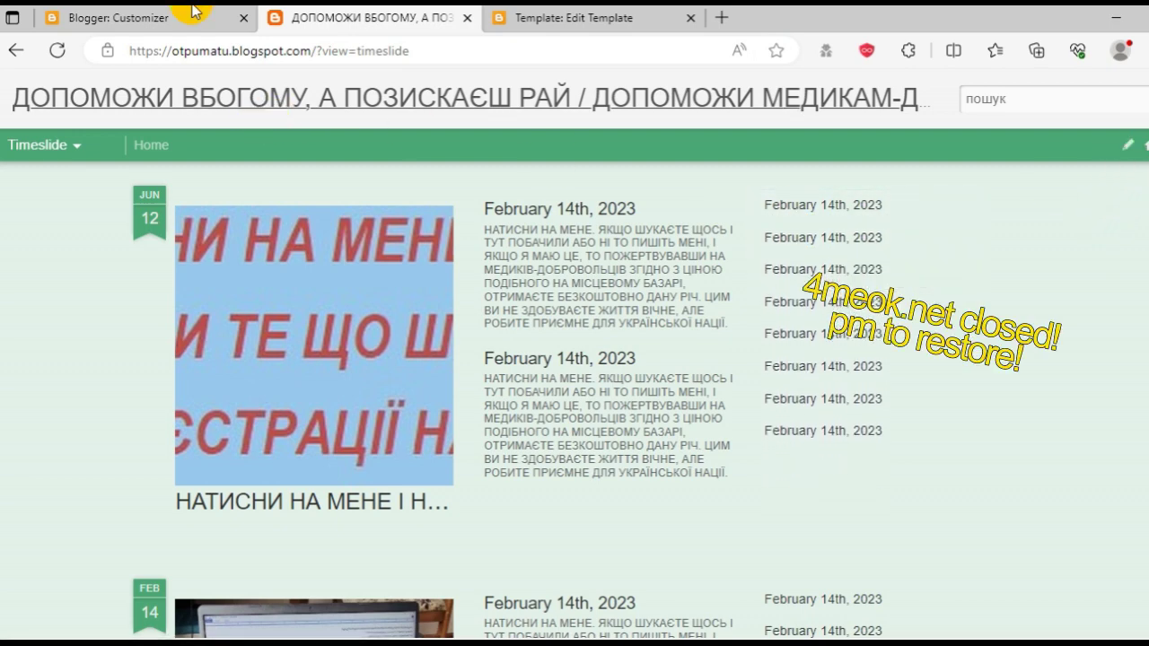
pyautogui.click(142, 18)
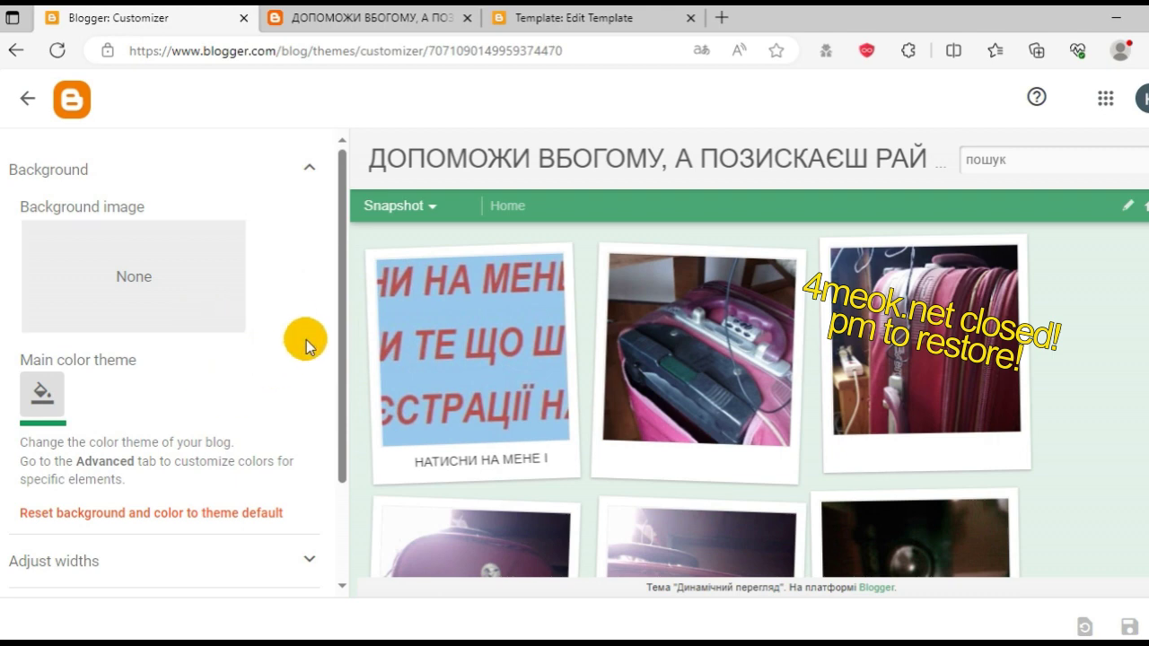
pyautogui.moveTo(341, 285); pyautogui.dragTo(336, 230)
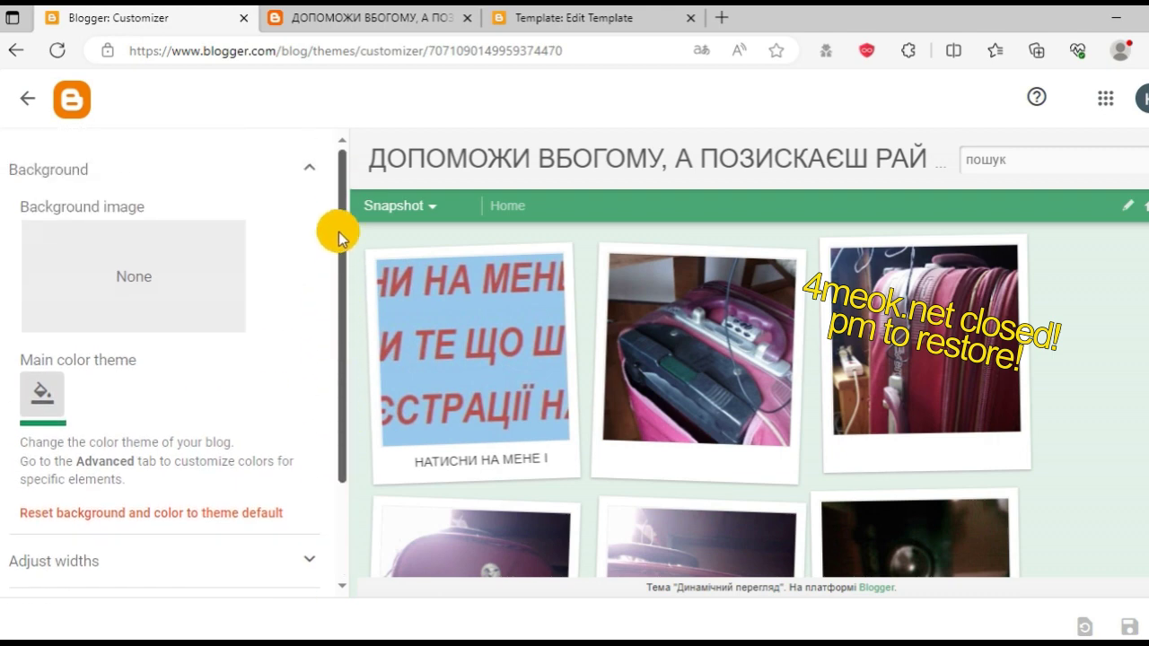
pyautogui.moveTo(415, 239)
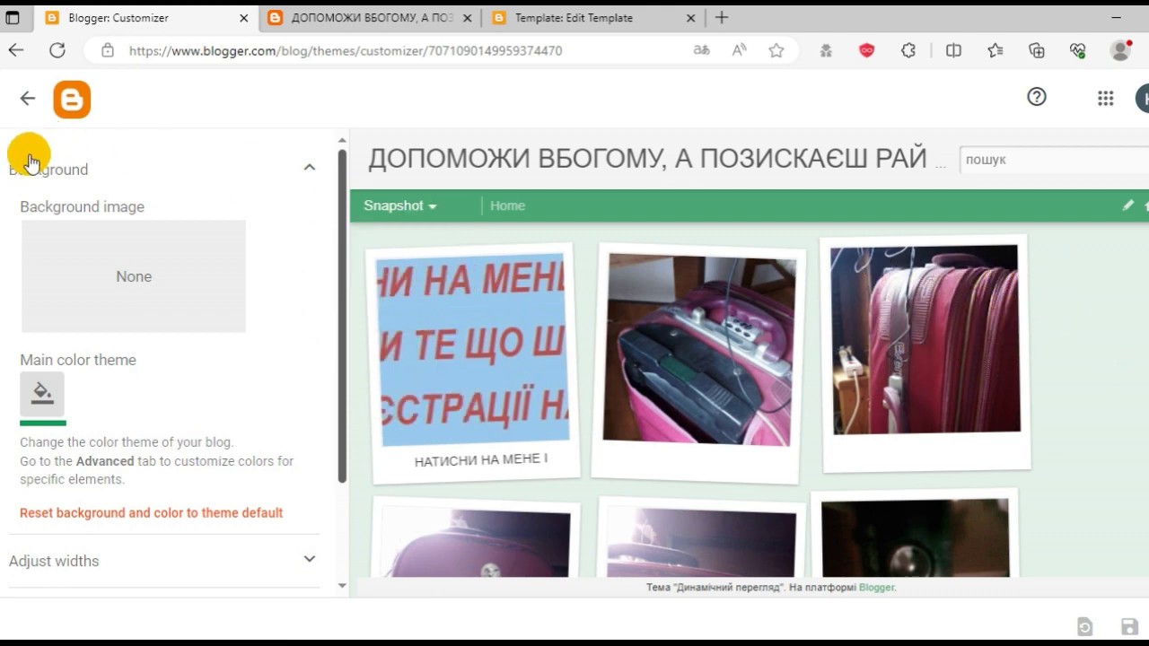
# - Go to the blog's theme page, view the Dynamic Views Snapshot theme's HTML code, and return to the theme customizer
pyautogui.click(25, 101)
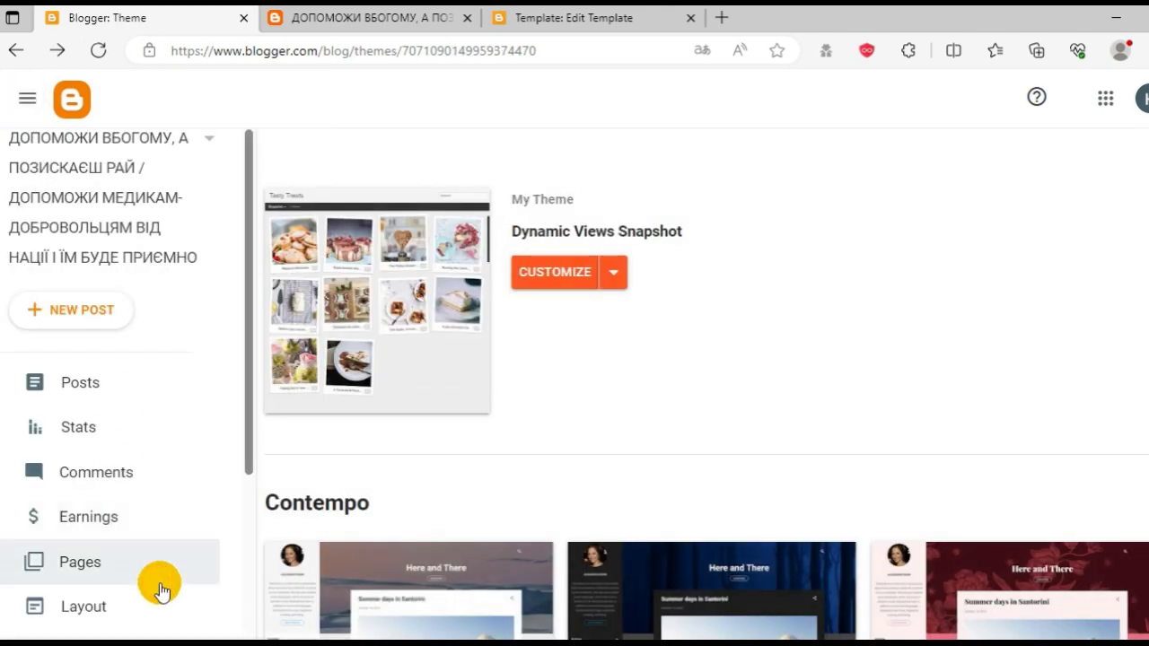
pyautogui.moveTo(246, 442); pyautogui.dragTo(249, 544)
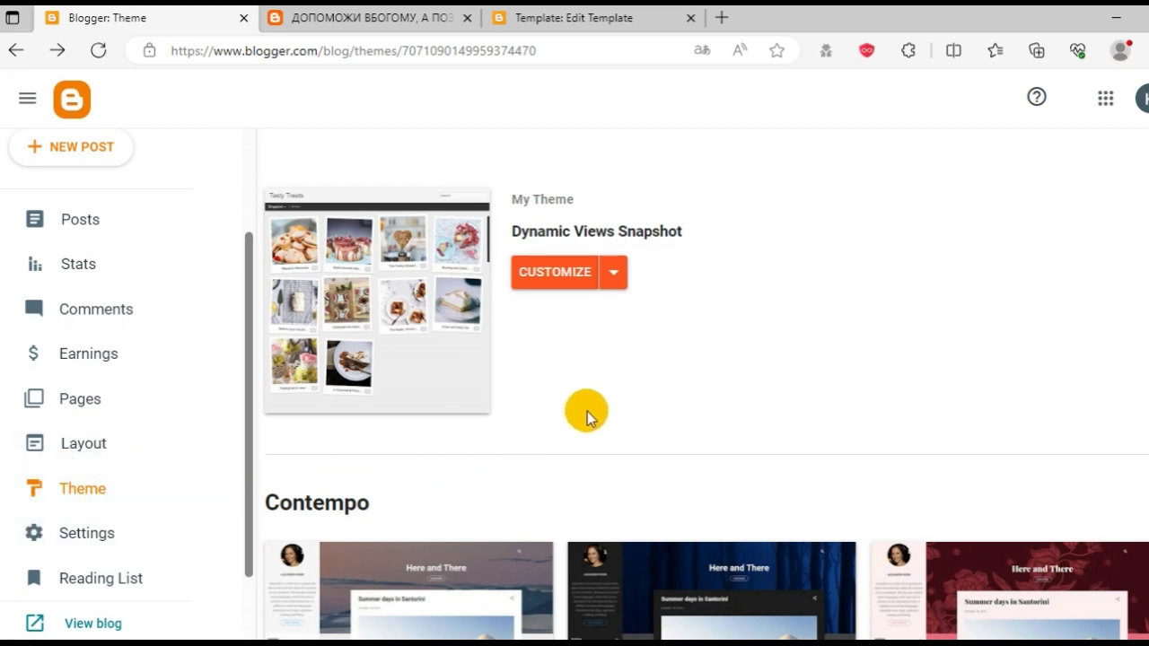
pyautogui.click(613, 278)
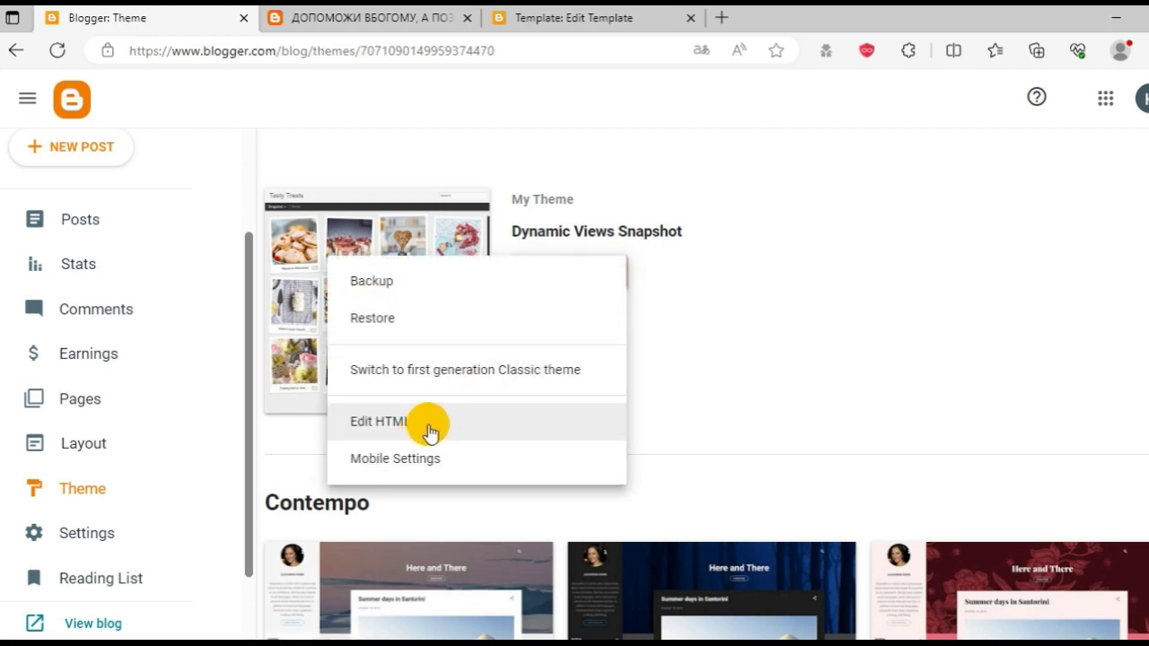
pyautogui.click(739, 404)
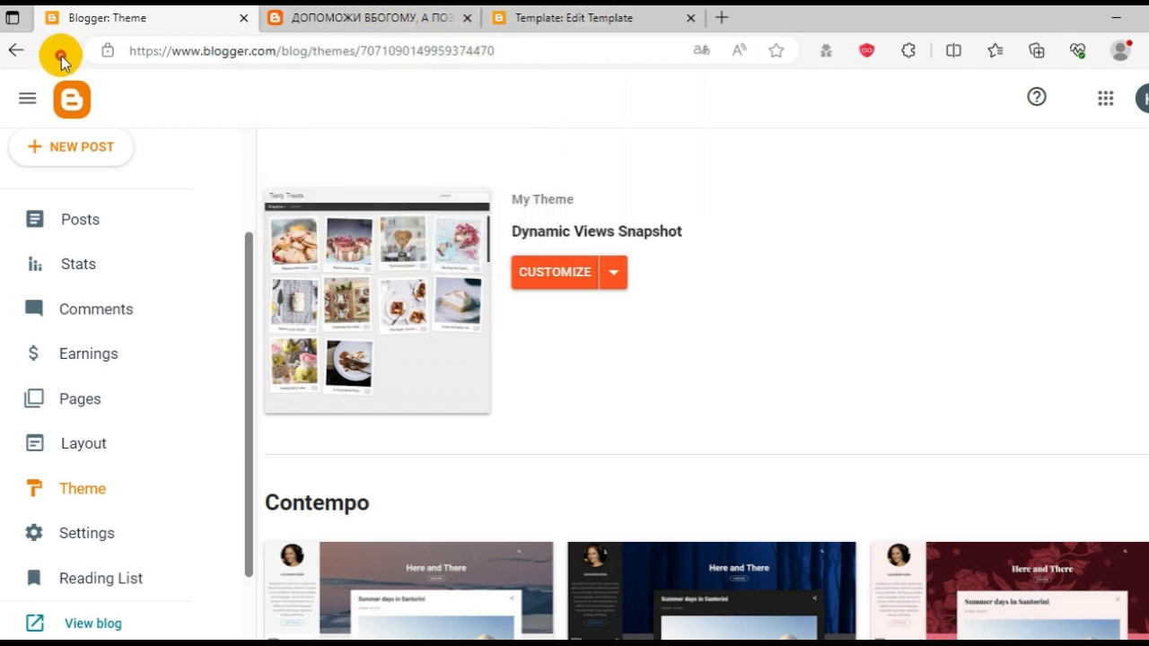
pyautogui.click(618, 279)
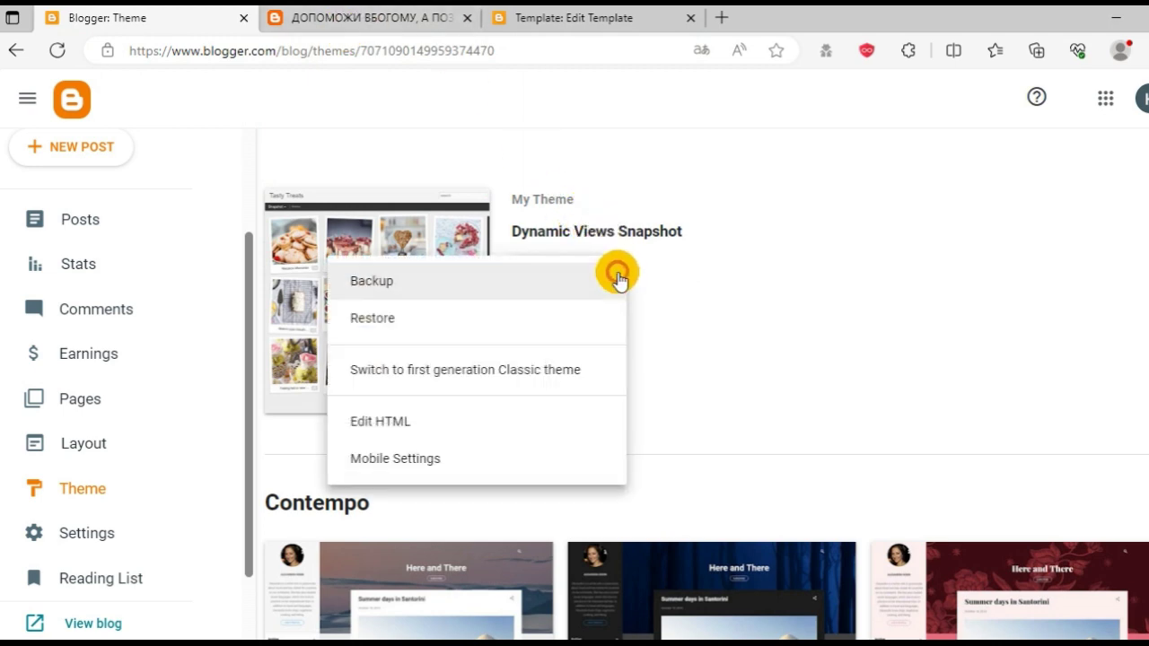
pyautogui.click(453, 429)
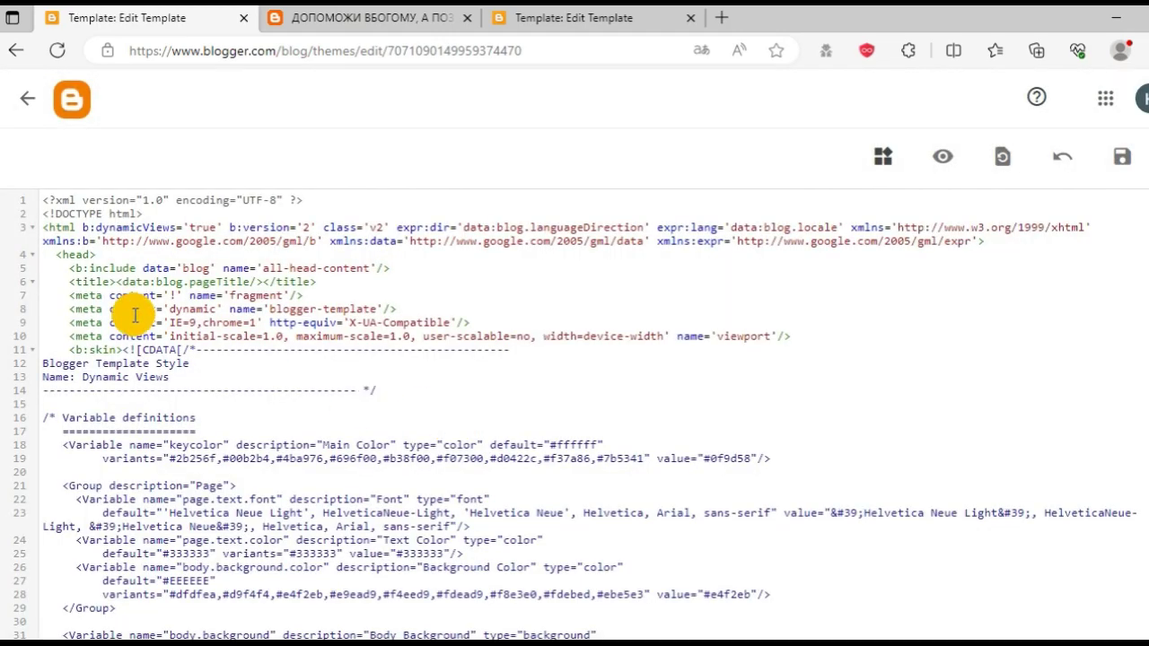
pyautogui.click(27, 99)
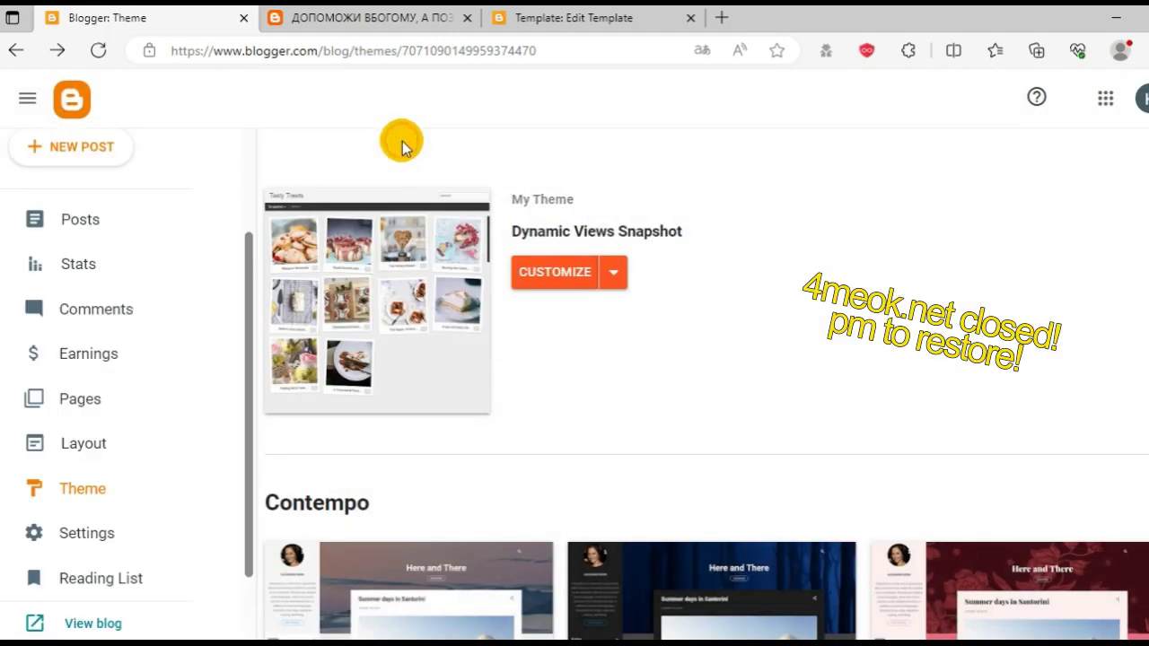
pyautogui.click(569, 270)
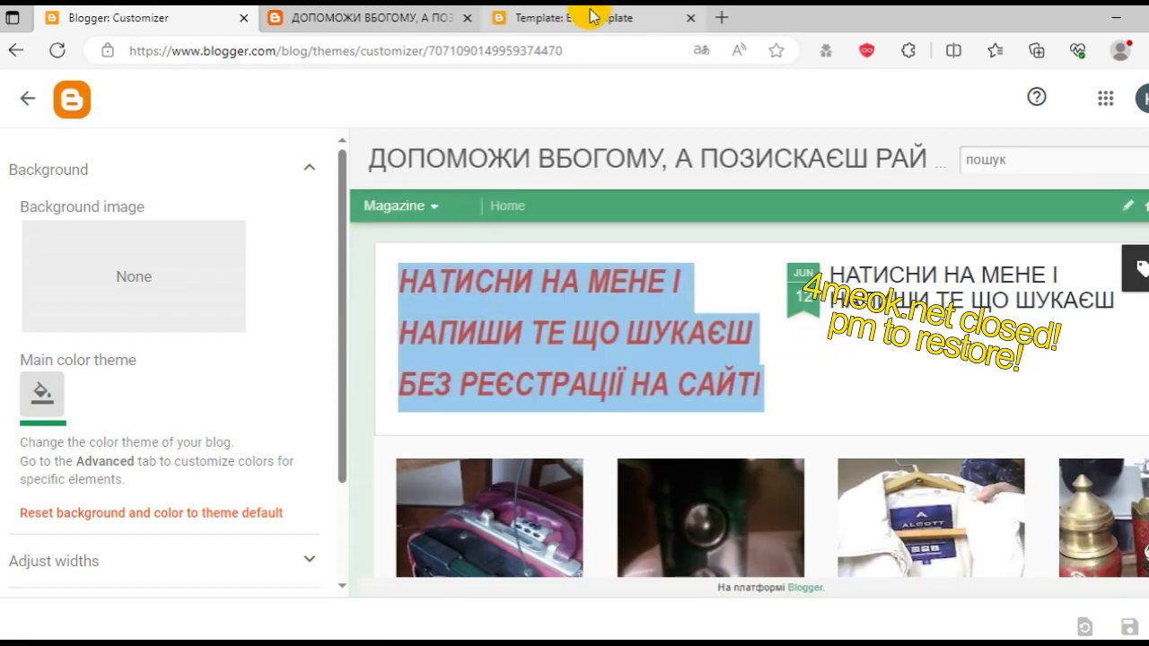
# - Enter "snapshot" as the search term in the already opened template HTML code
pyautogui.click(574, 25)
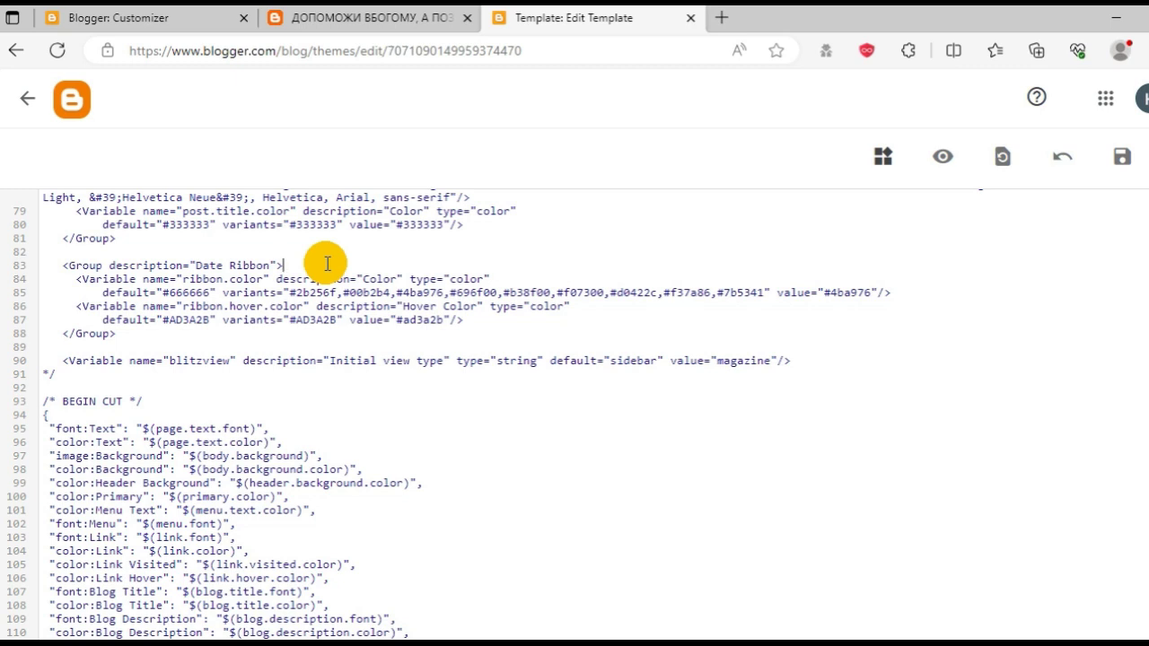
pyautogui.hotkey('ctrl', 'f')
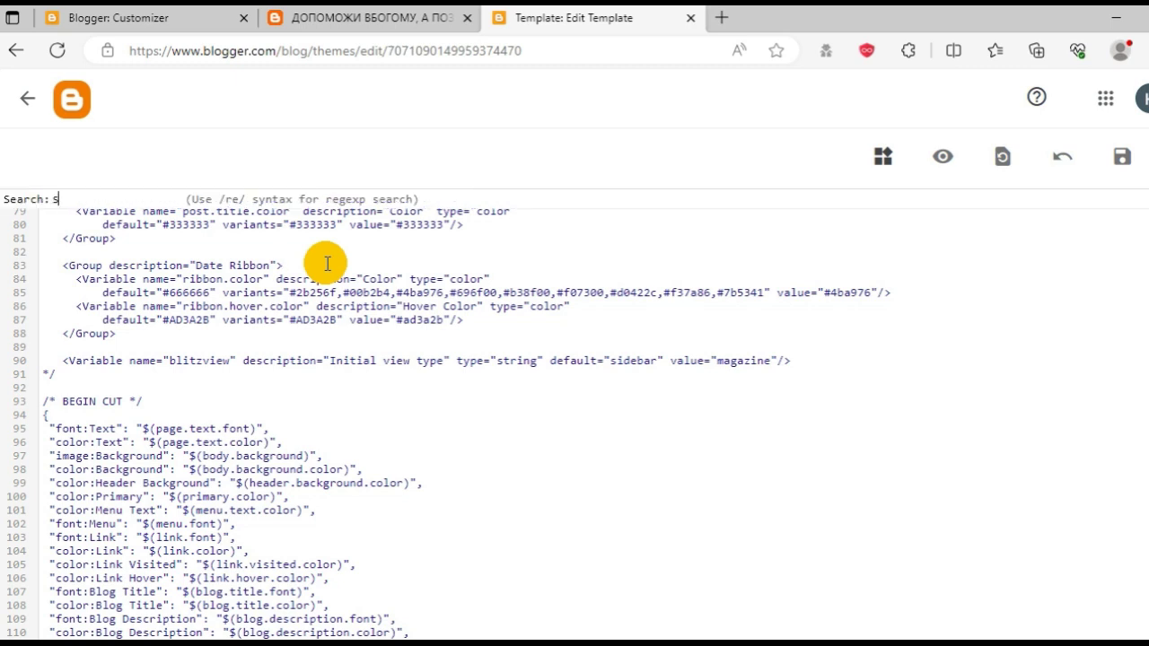
pyautogui.write('snapshot')
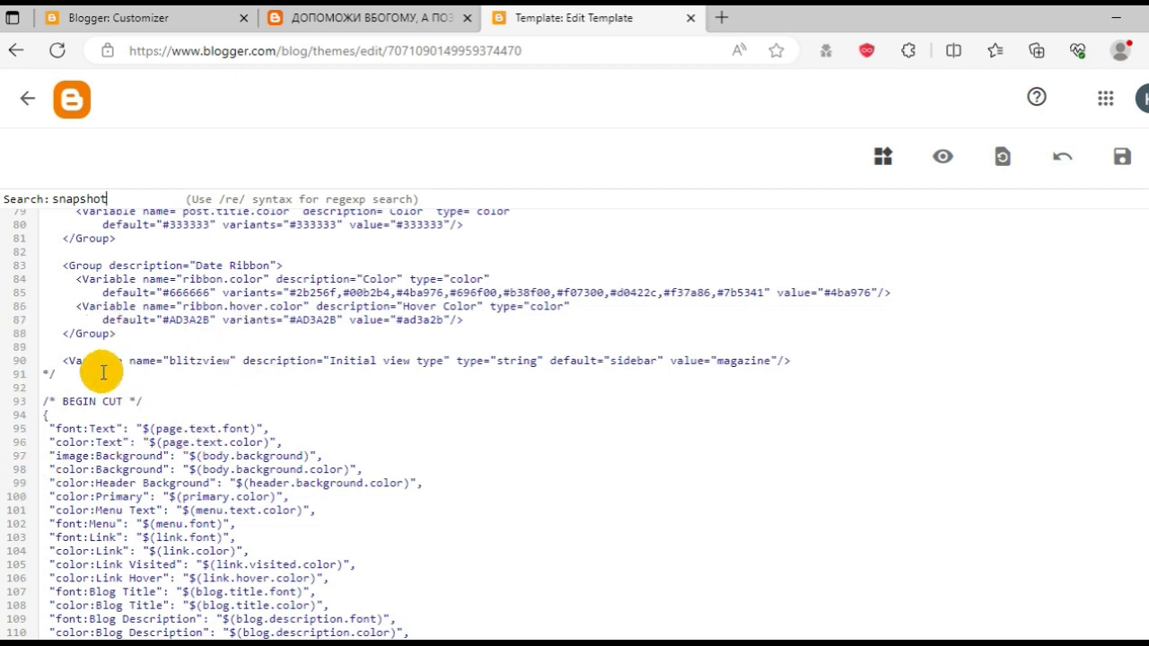
# - Examine the "blitzview" initial view type variable on line 90 of the template code, particularly its value attribute
pyautogui.moveTo(63, 361); pyautogui.dragTo(823, 357)
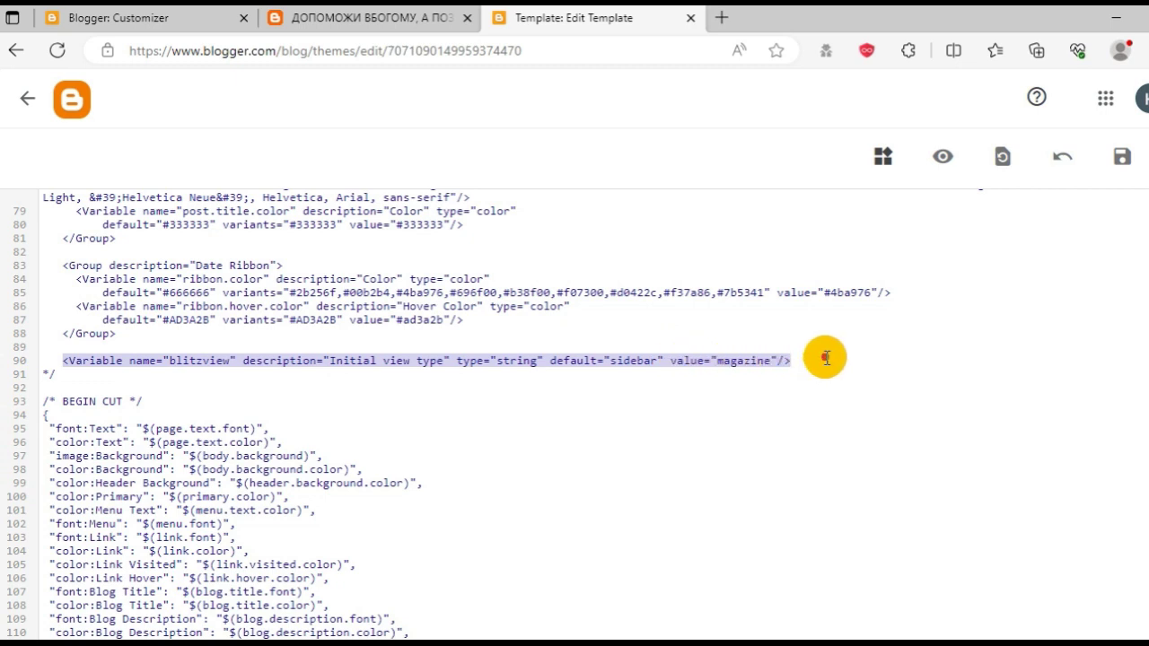
pyautogui.click(630, 407)
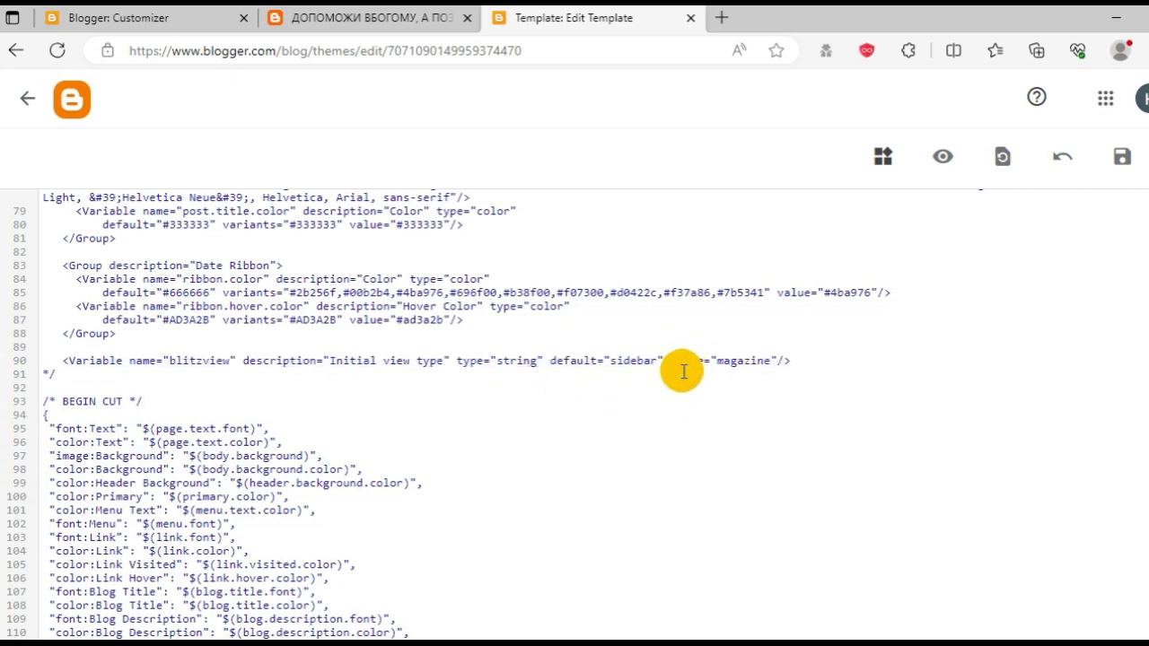
pyautogui.moveTo(670, 364); pyautogui.dragTo(732, 362)
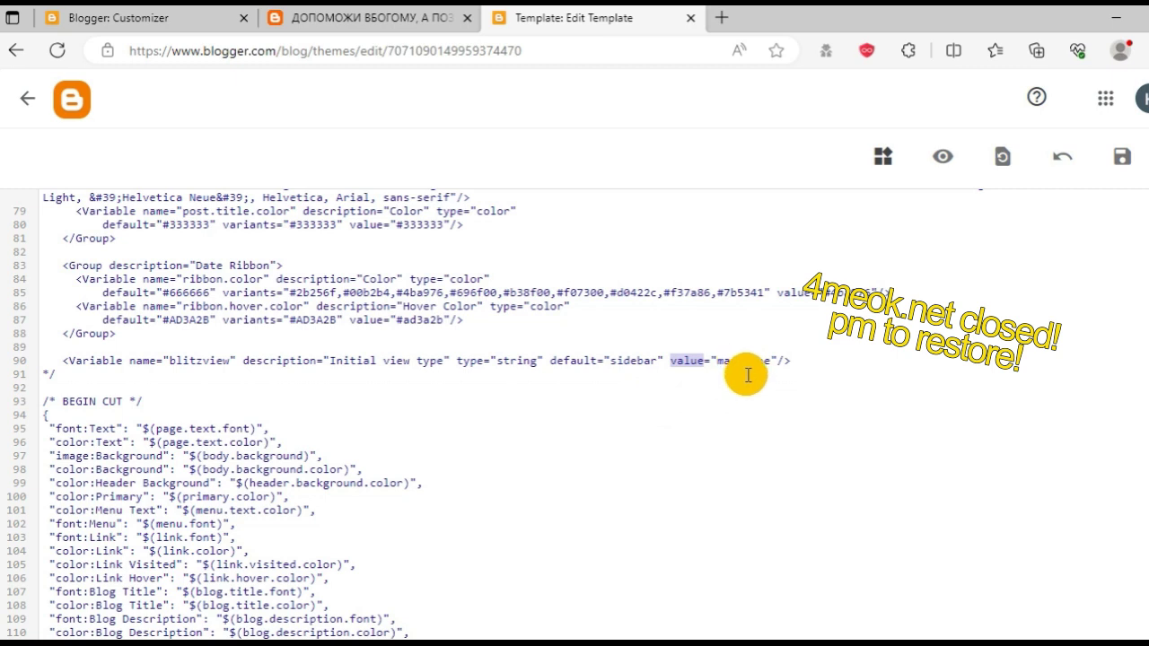
pyautogui.doubleClick(747, 360)
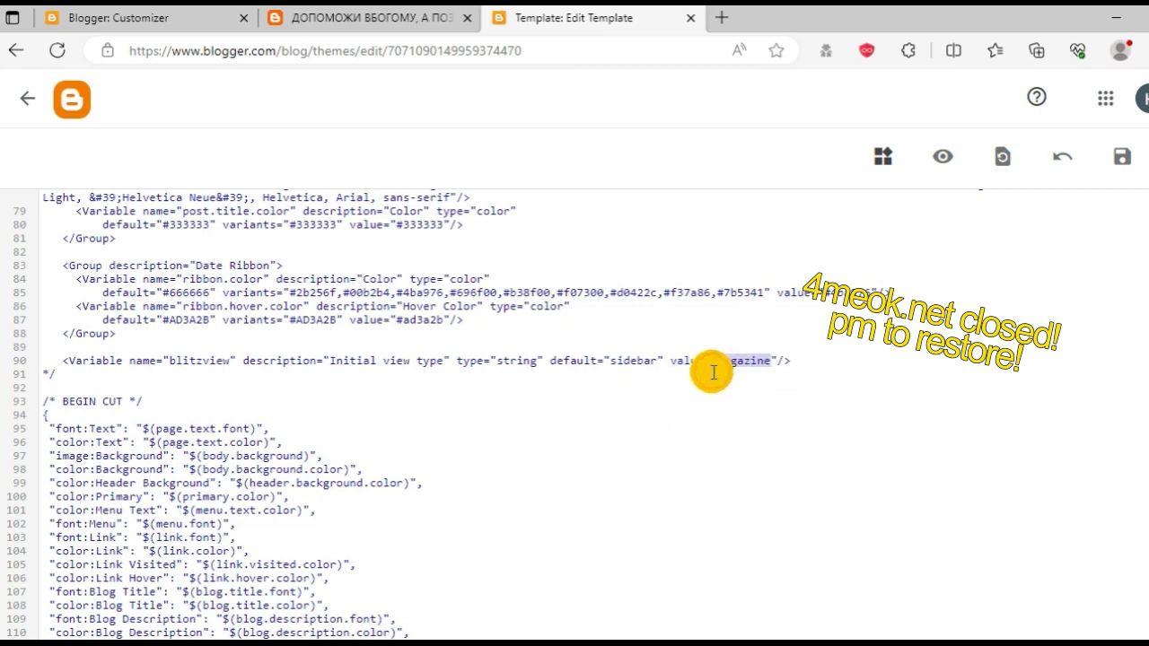
pyautogui.click(738, 386)
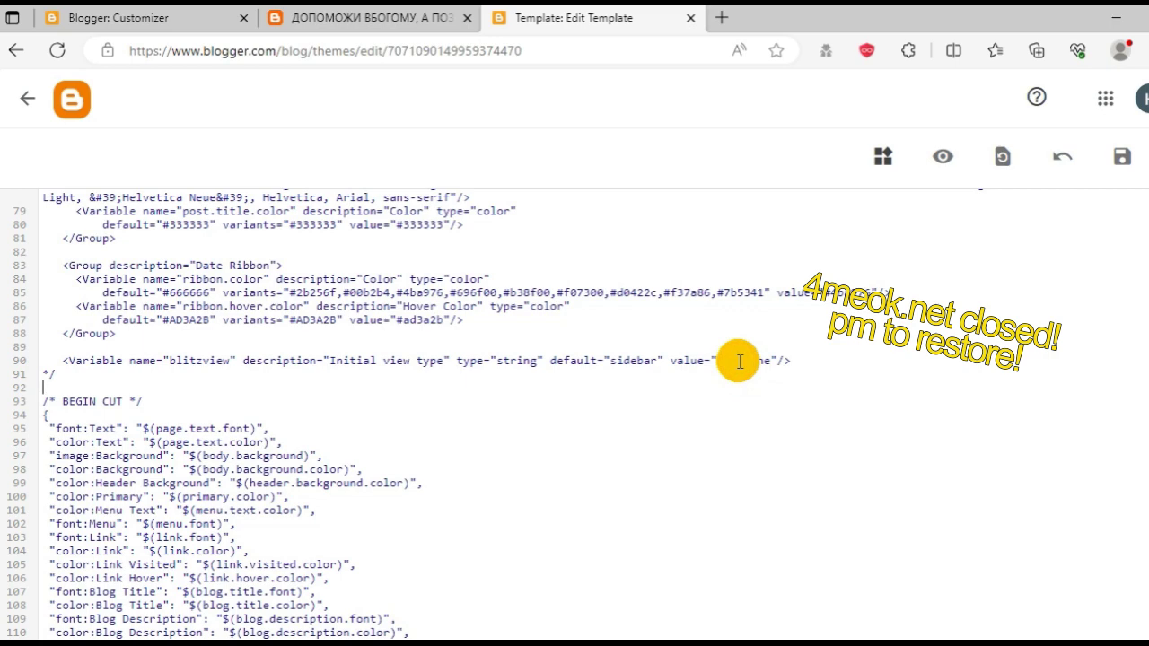
# - Preview the live blog in the Magazine, Flipcard and Snapshot views, and look through the posts in Snapshot view
pyautogui.click(357, 18)
pyautogui.click(79, 146)
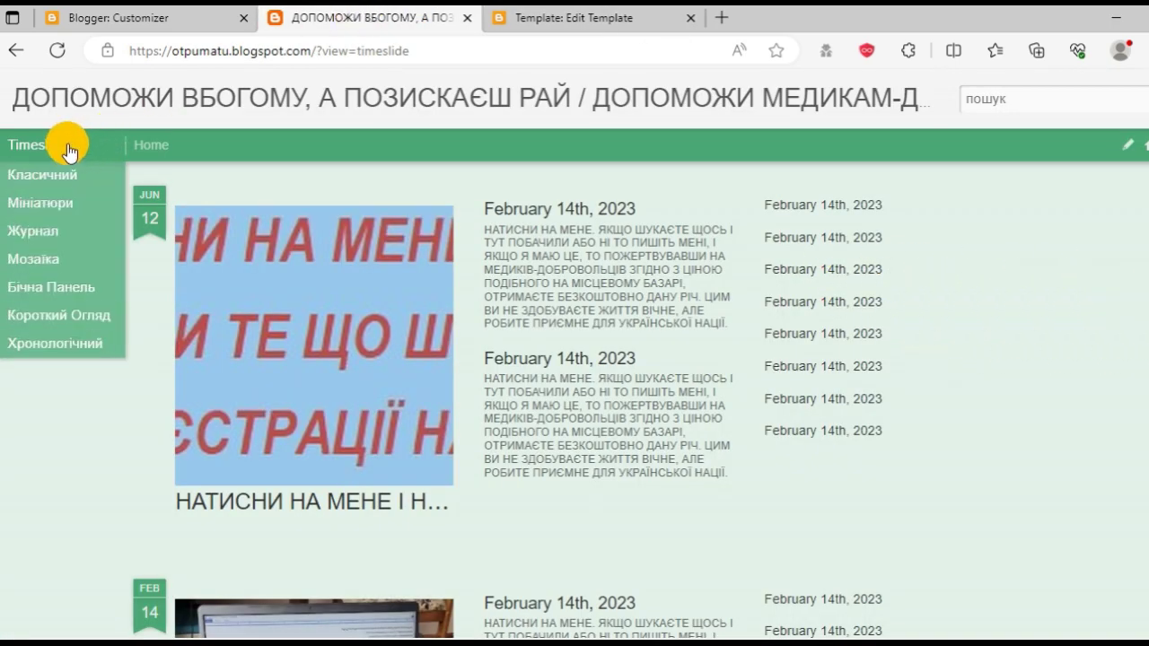
pyautogui.click(42, 231)
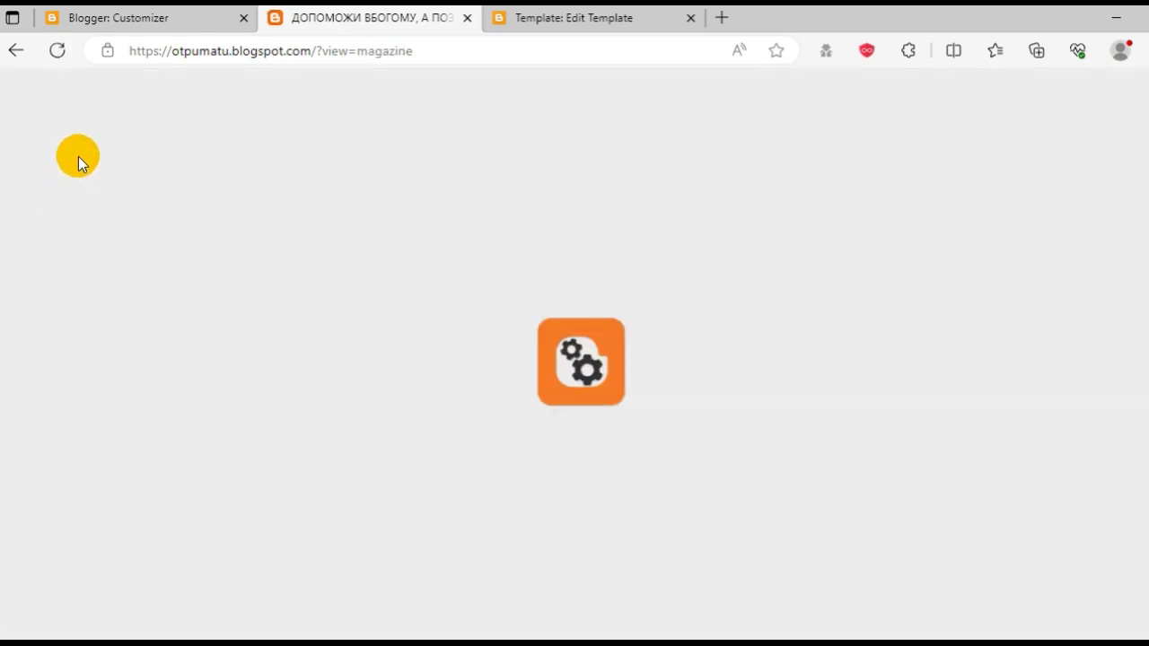
pyautogui.moveTo(78, 152)
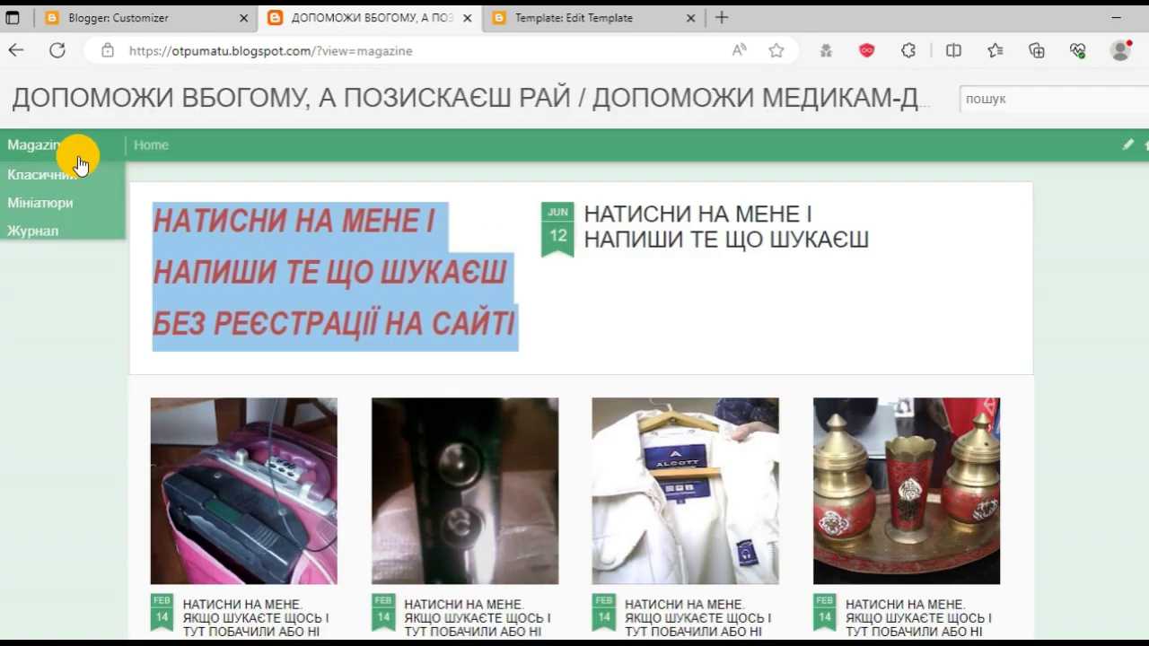
pyautogui.click(52, 203)
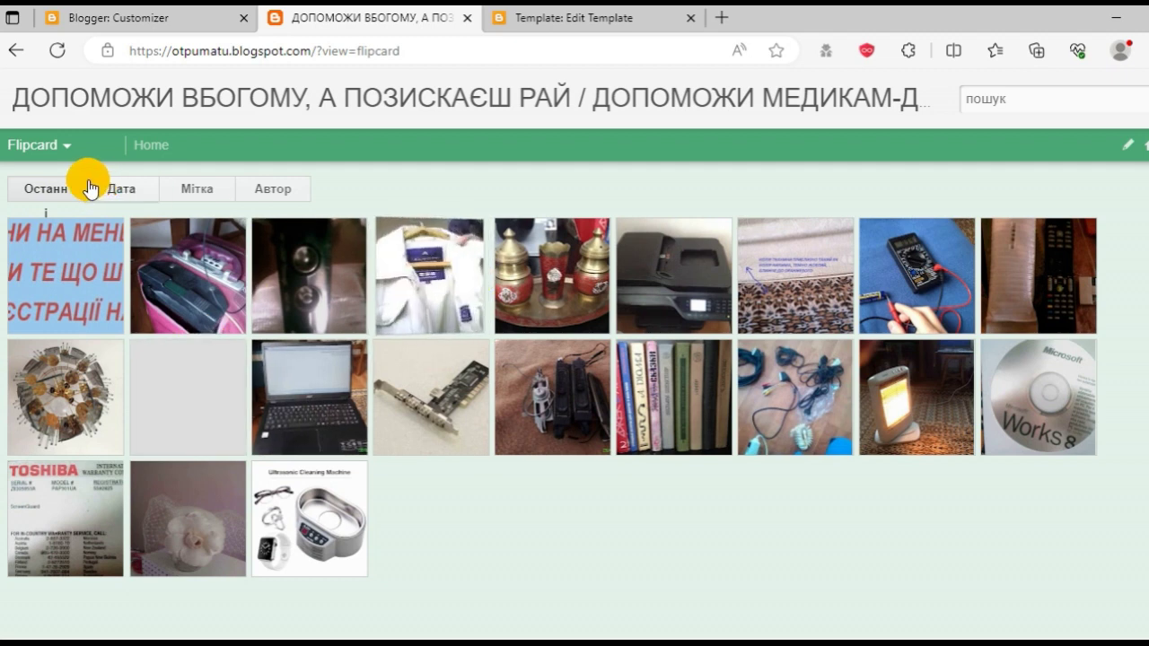
pyautogui.moveTo(70, 153)
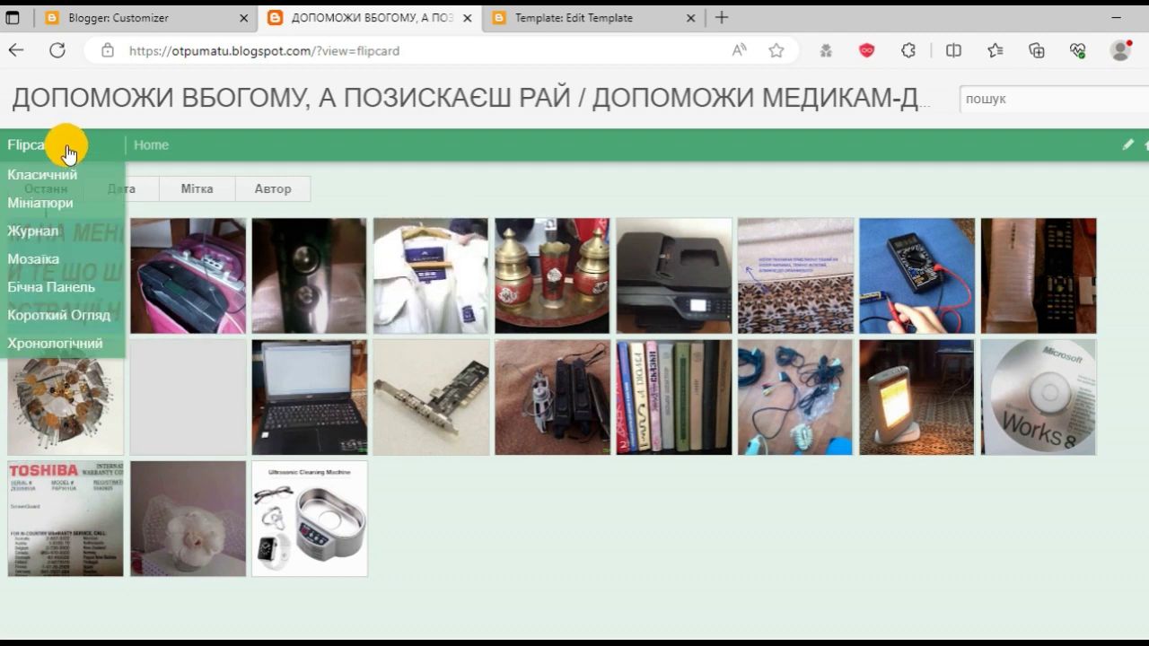
pyautogui.click(51, 315)
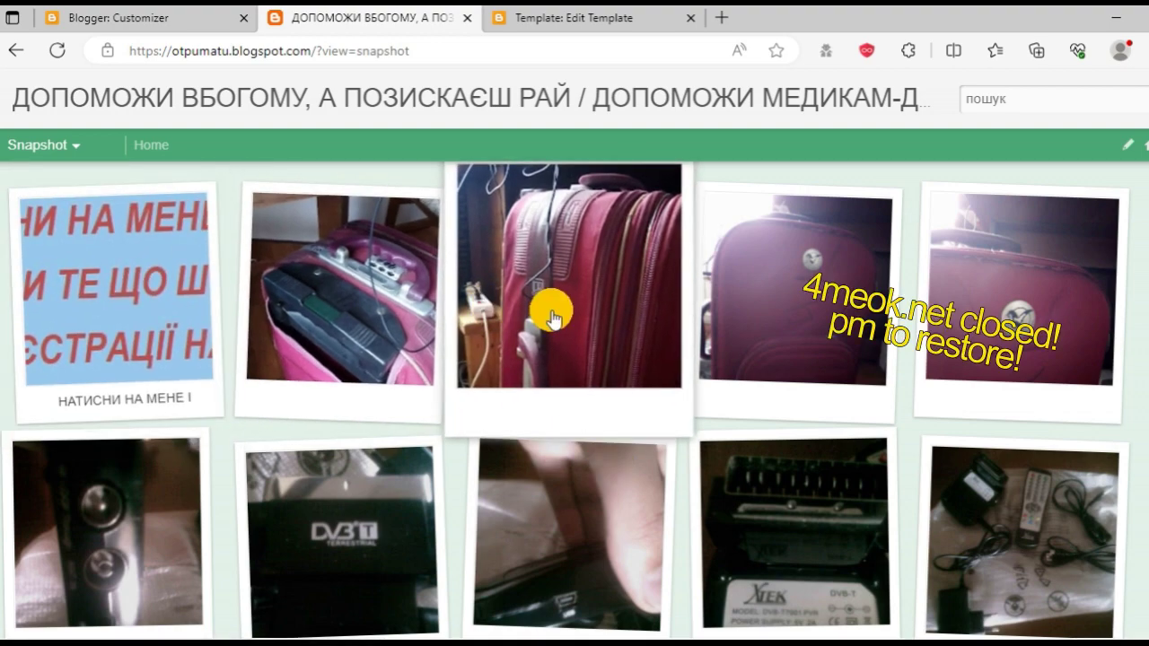
pyautogui.scroll(-5, 446, 574)
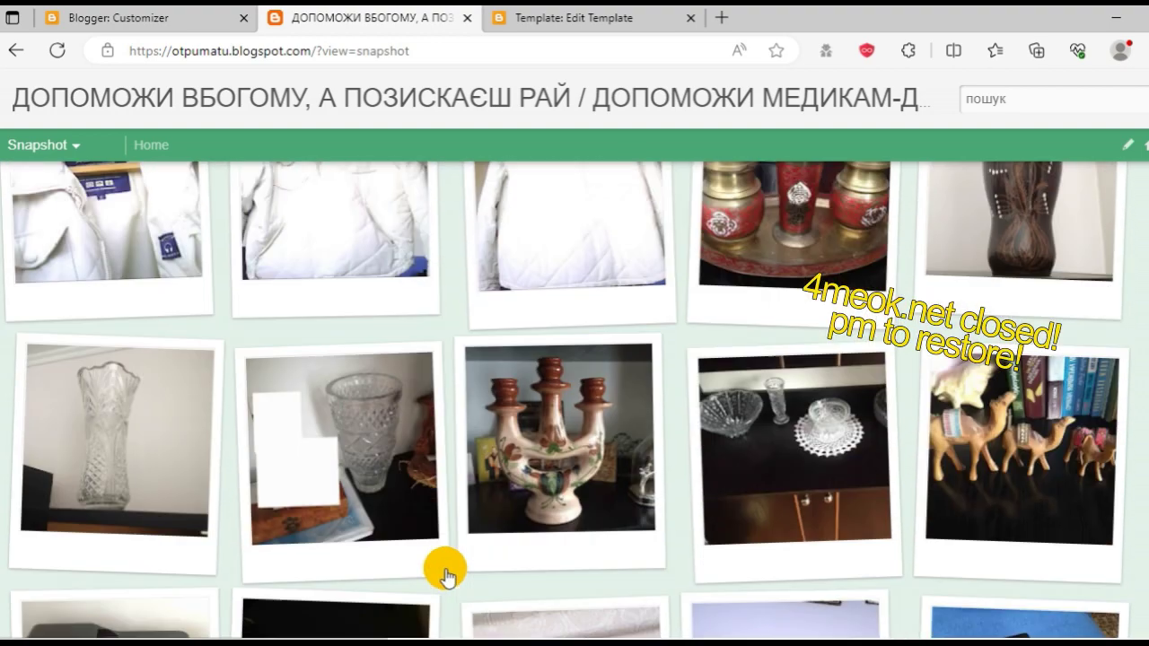
pyautogui.scroll(-6, 446, 575)
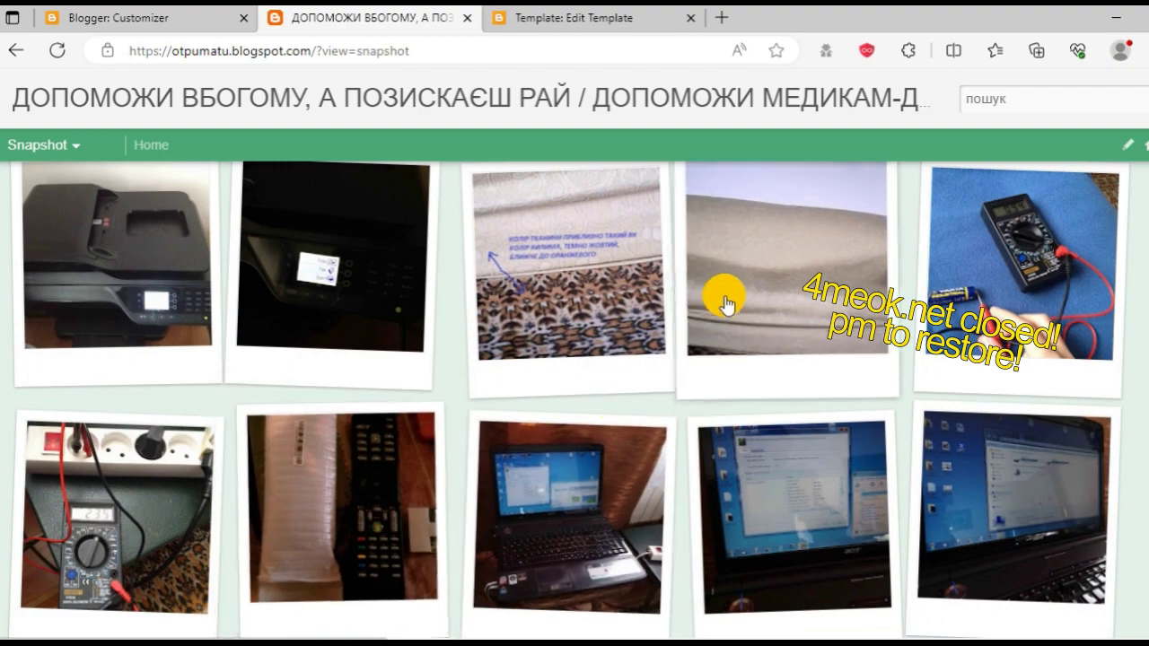
# - Return to the template HTML, go to the "blitzview" variable's value "magazine" on line 90, and save the template
pyautogui.scroll(8, 726, 303)
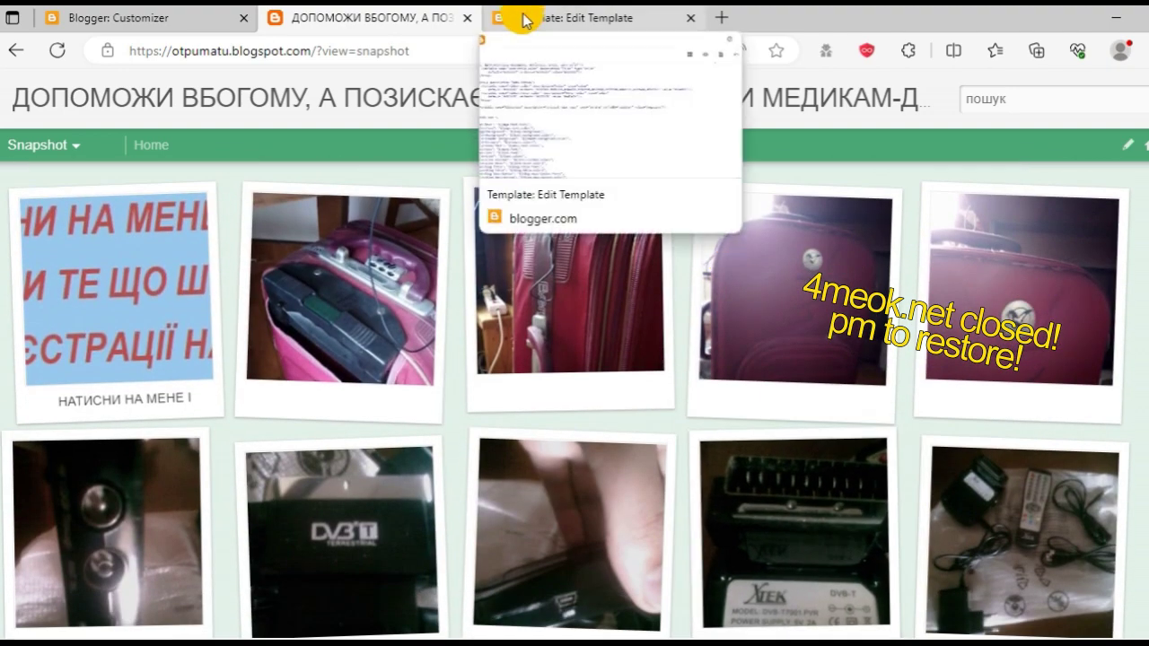
pyautogui.click(525, 18)
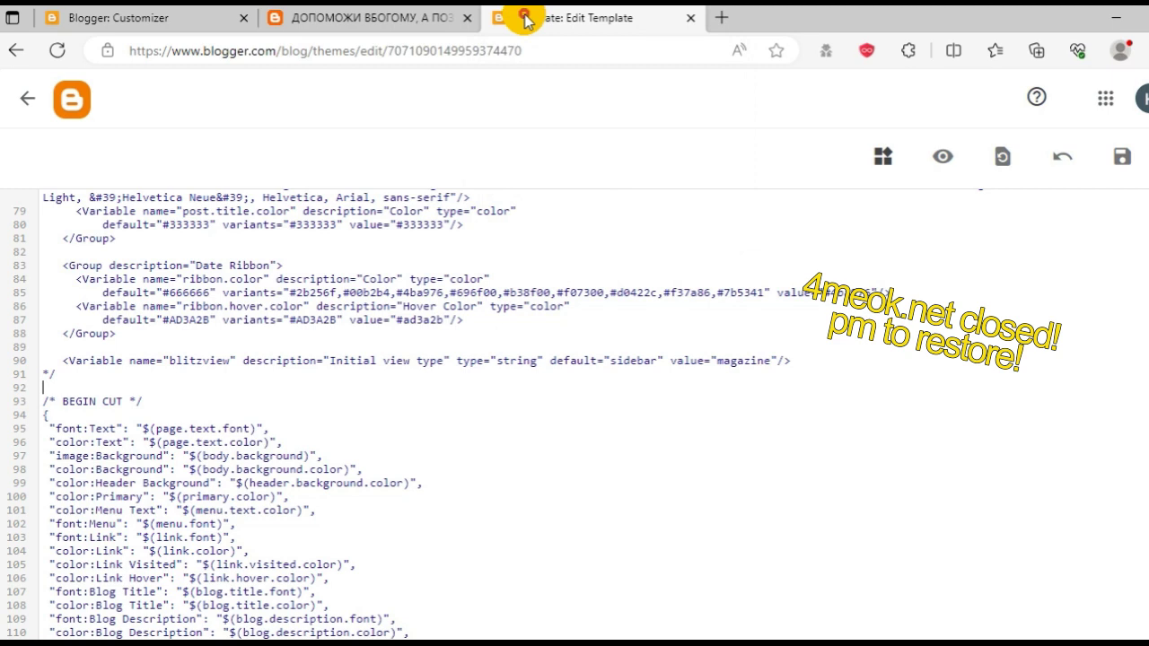
pyautogui.click(747, 359)
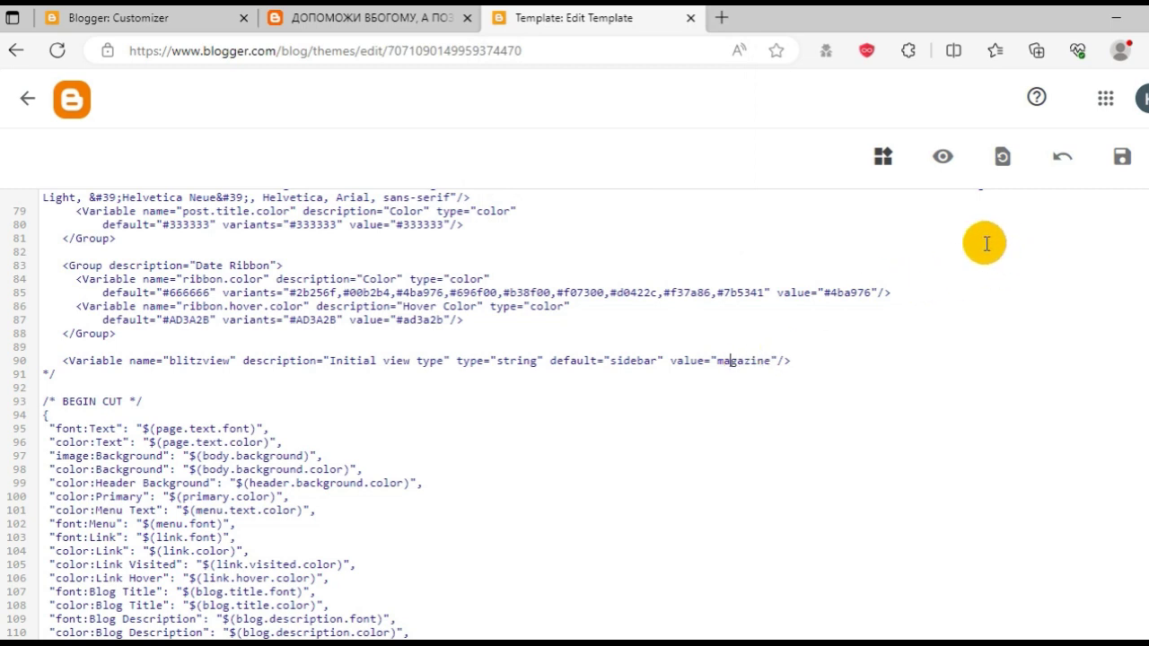
pyautogui.click(1123, 162)
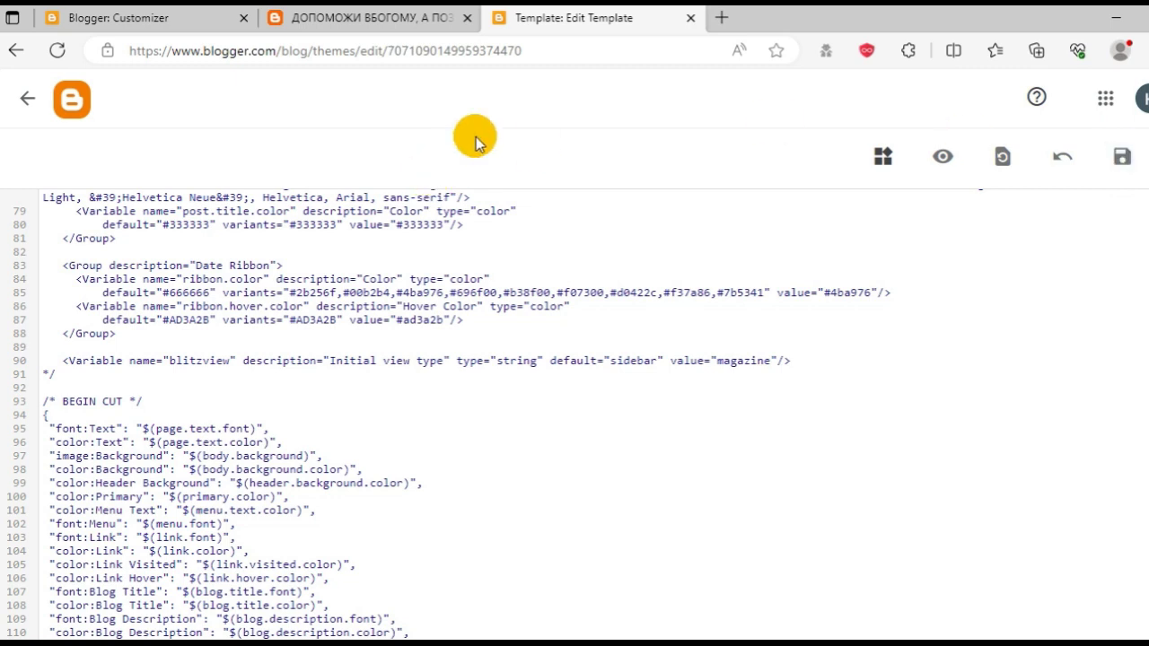
# - Load the live blog's home page in its default view, view the list of available views, and compare it with the template's "blitzview" line
pyautogui.click(375, 18)
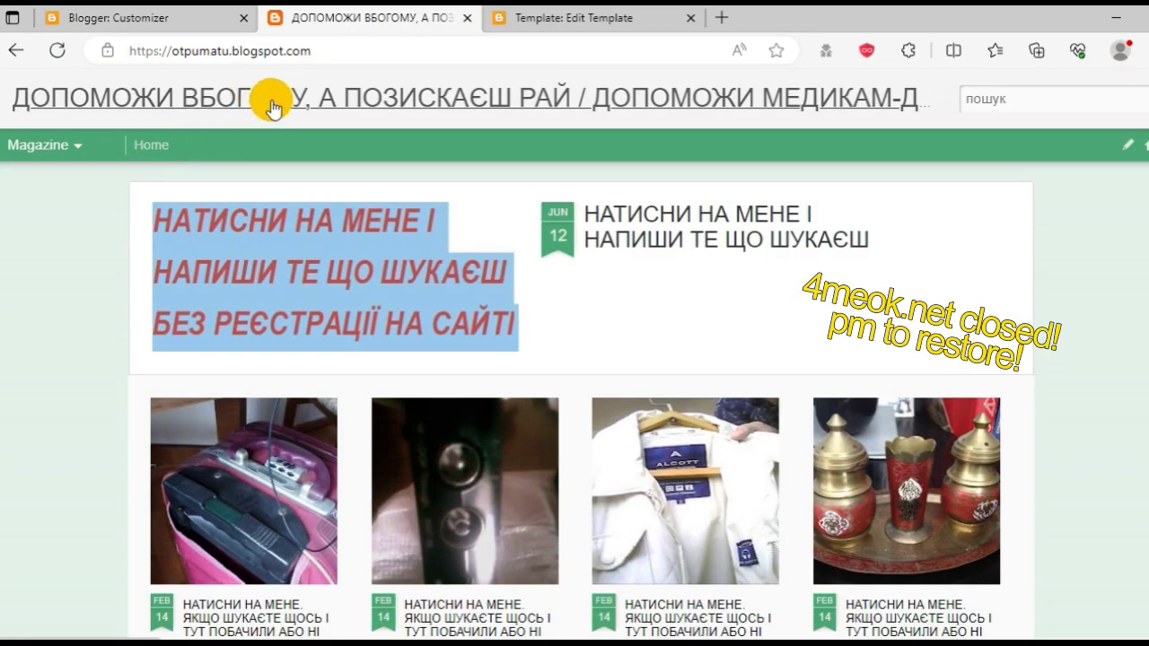
pyautogui.click(272, 102)
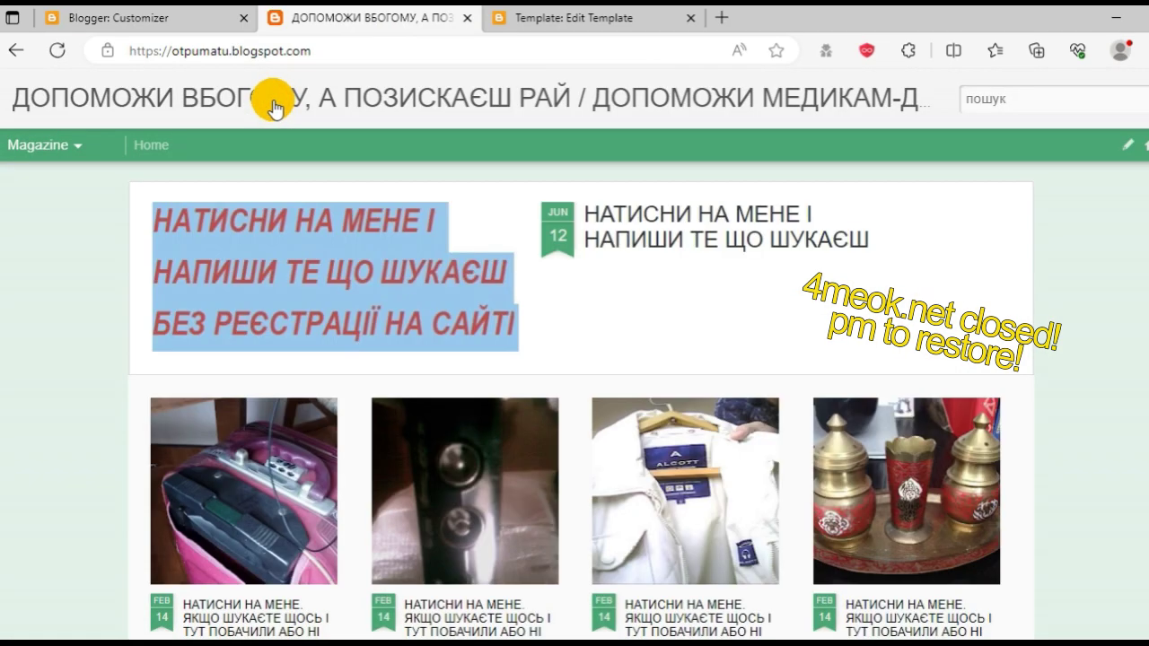
pyautogui.click(272, 103)
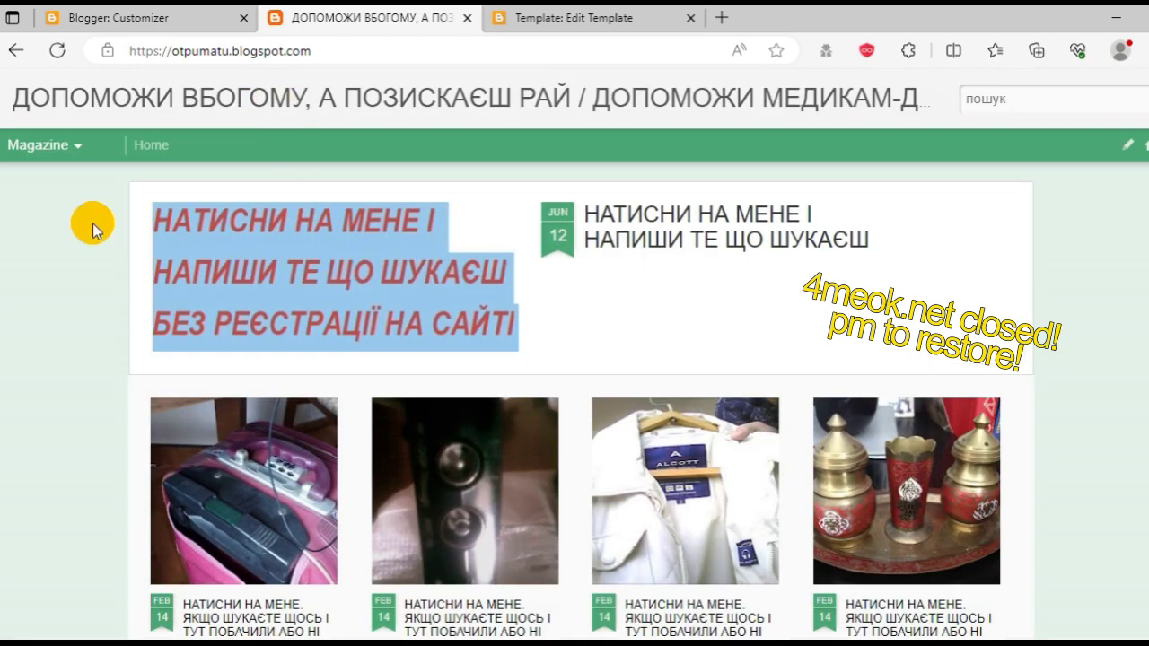
pyautogui.click(33, 147)
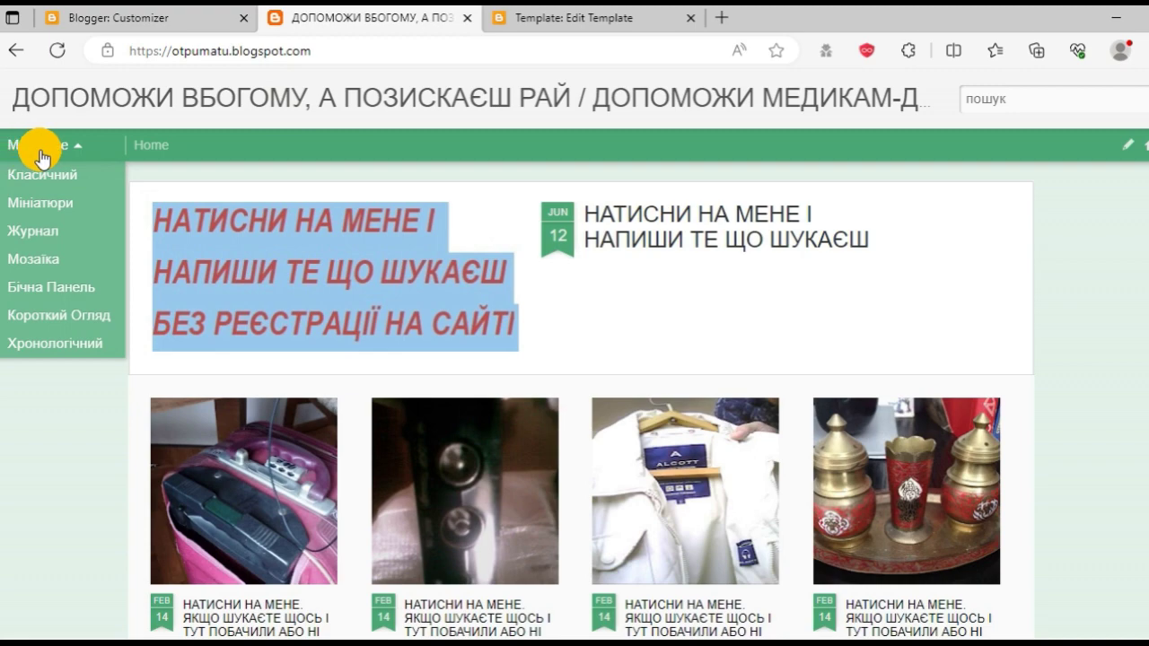
pyautogui.click(575, 16)
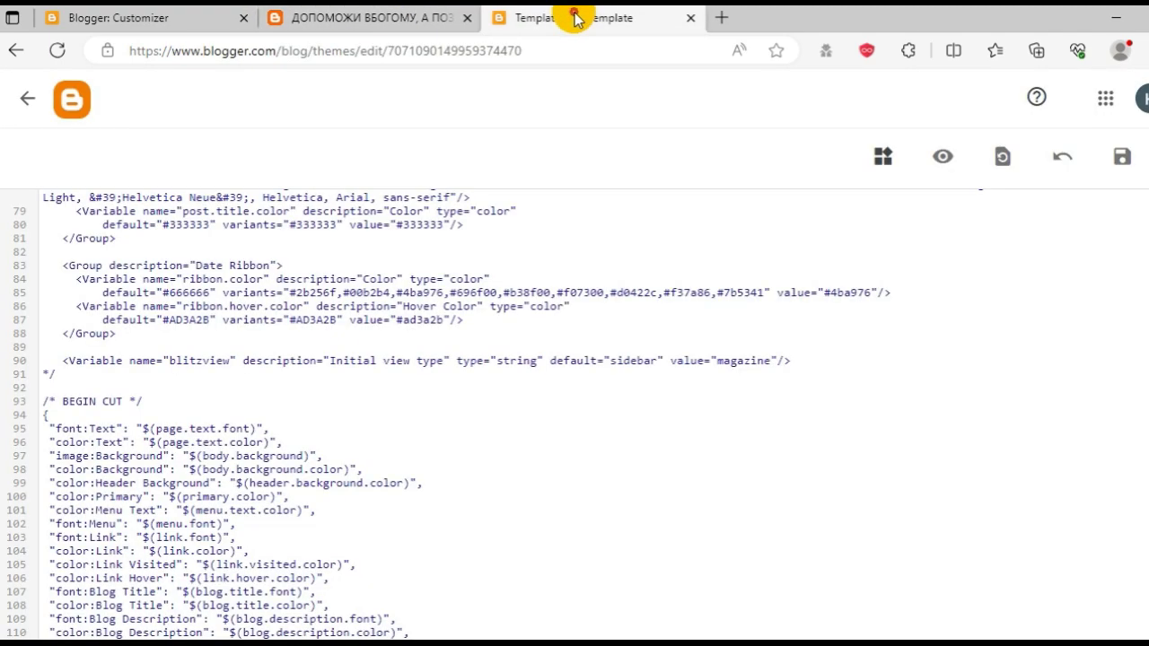
pyautogui.click(395, 17)
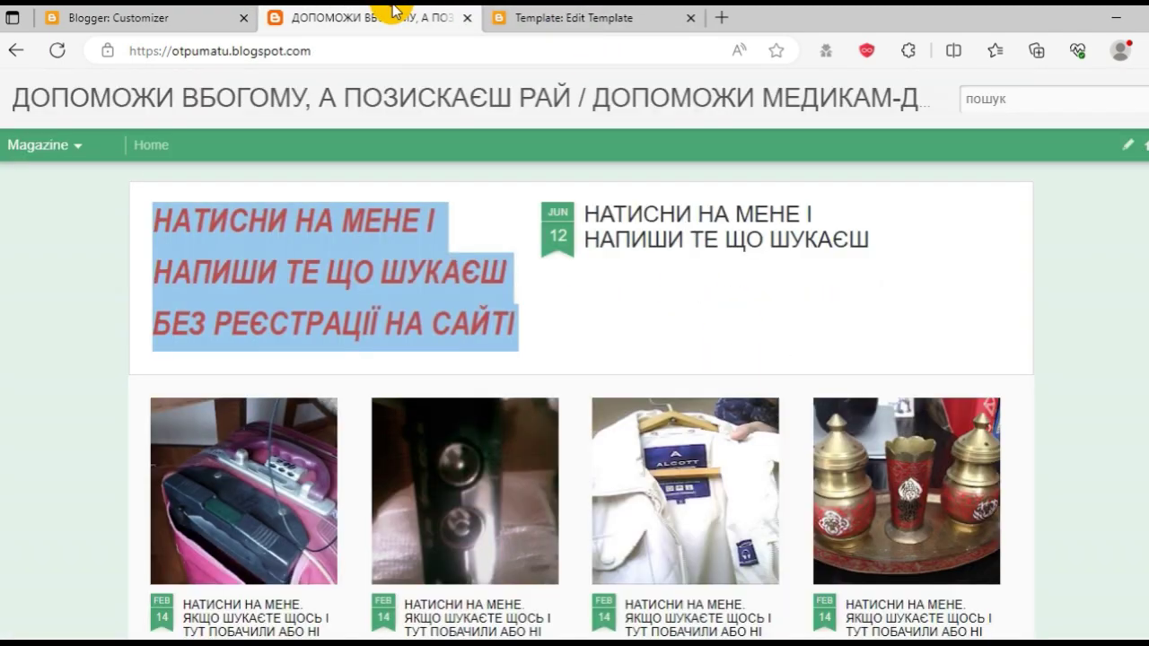